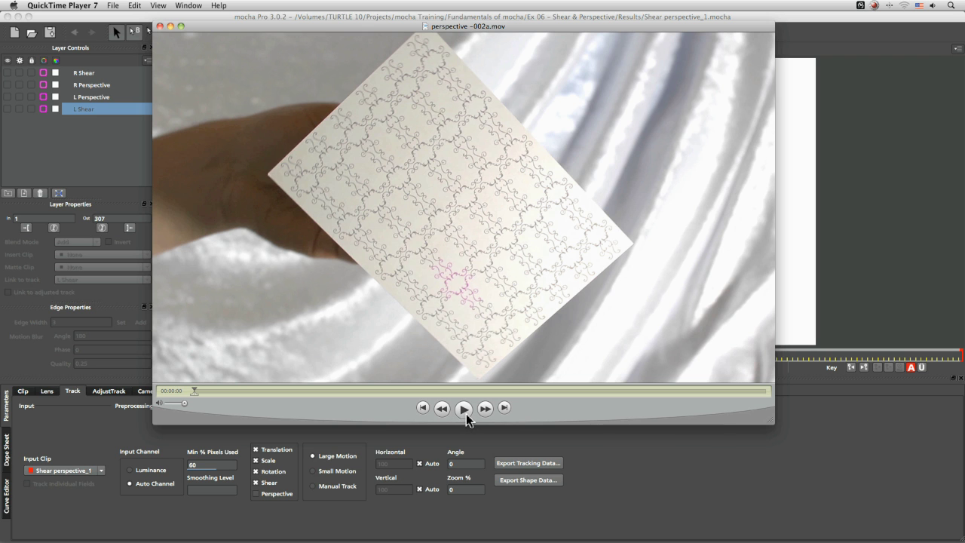
# Play the perspective -002a.mov card movie twice in QuickTime, then return to mocha Pro
pyautogui.click(462, 408)
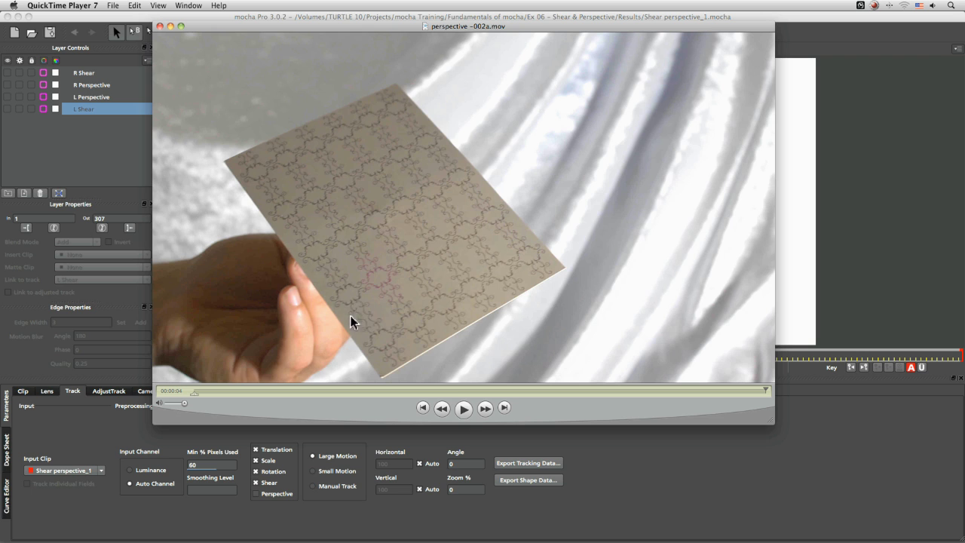
pyautogui.click(462, 408)
pyautogui.click(387, 520)
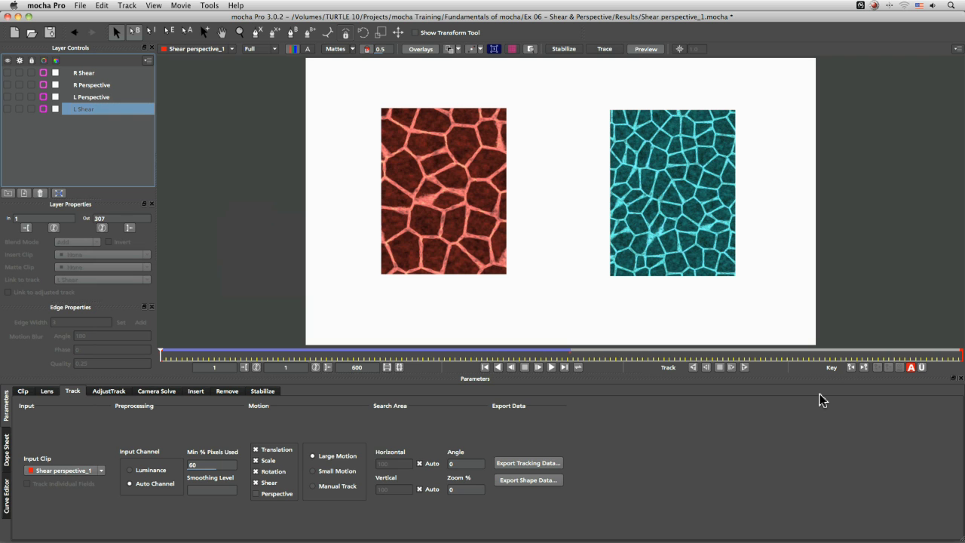
# Play Shear perspective_1.mov in QuickTime, pause, scrub back and resume playback
pyautogui.press('super+Tab')
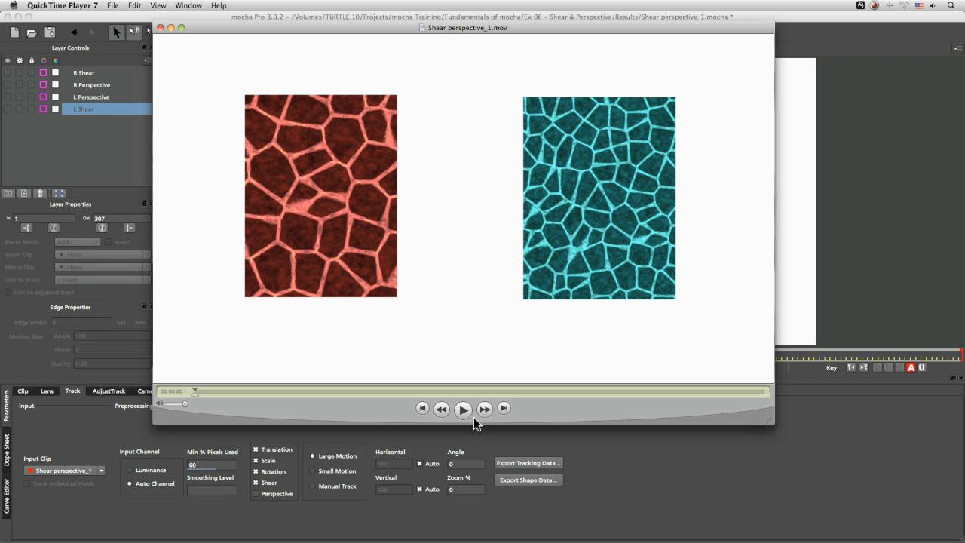
pyautogui.click(463, 411)
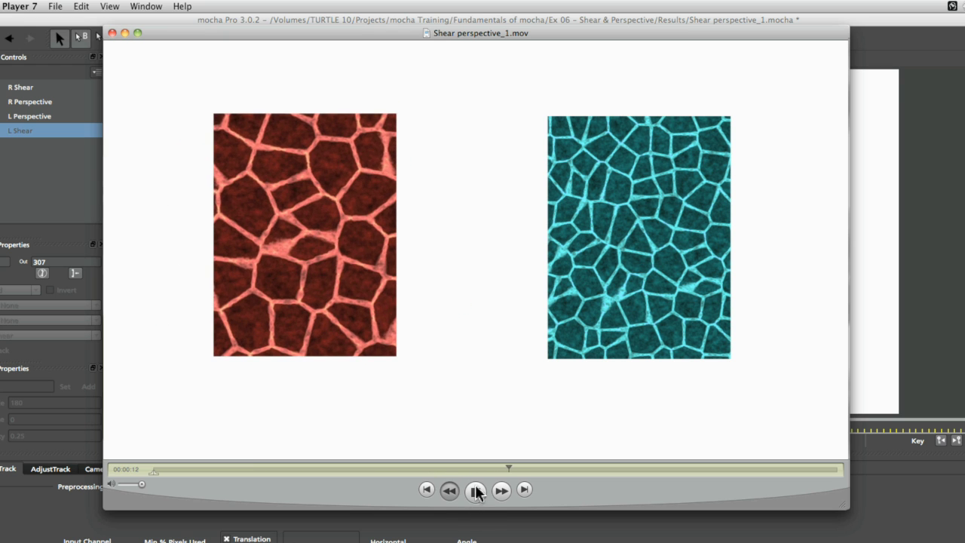
pyautogui.click(476, 491)
pyautogui.moveTo(538, 468); pyautogui.dragTo(309, 476)
pyautogui.click(475, 490)
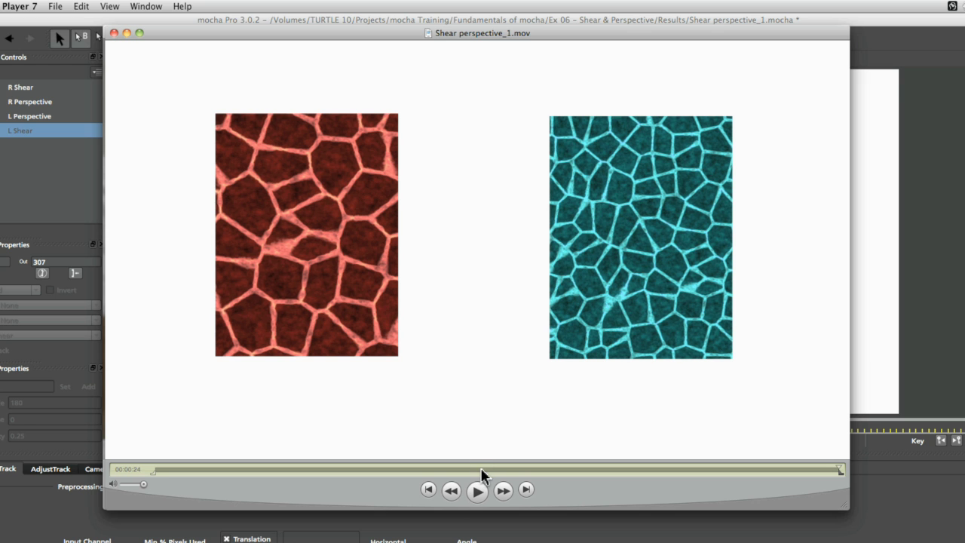
# Replay the reference movie from 00:00:14, pause at 00:00:21, then hide QuickTime
pyautogui.moveTo(481, 467); pyautogui.dragTo(579, 470)
pyautogui.click(477, 490)
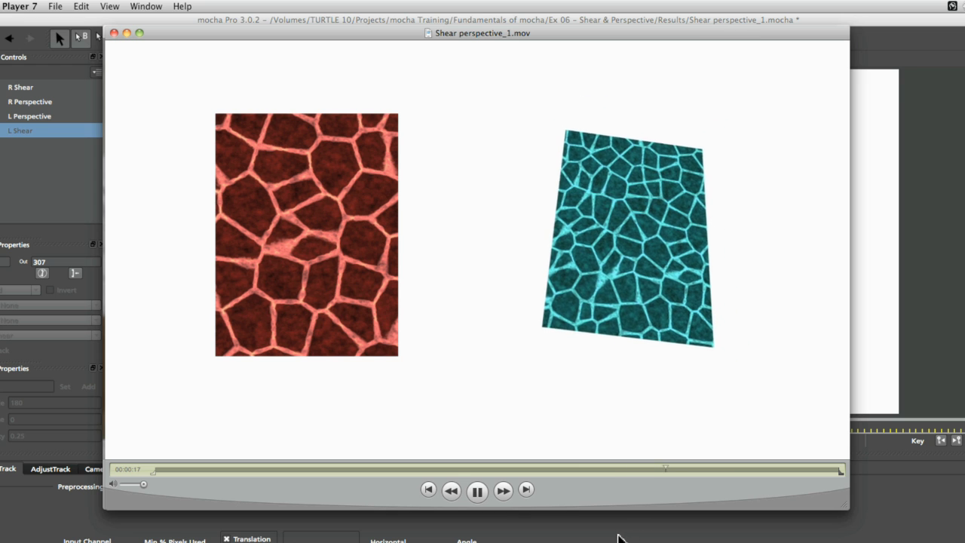
pyautogui.click(482, 498)
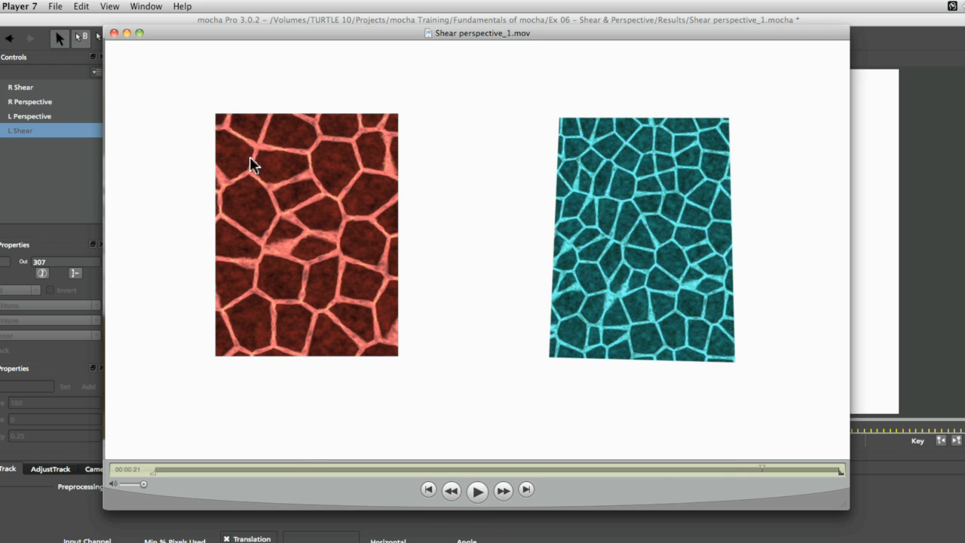
pyautogui.press('super+q')
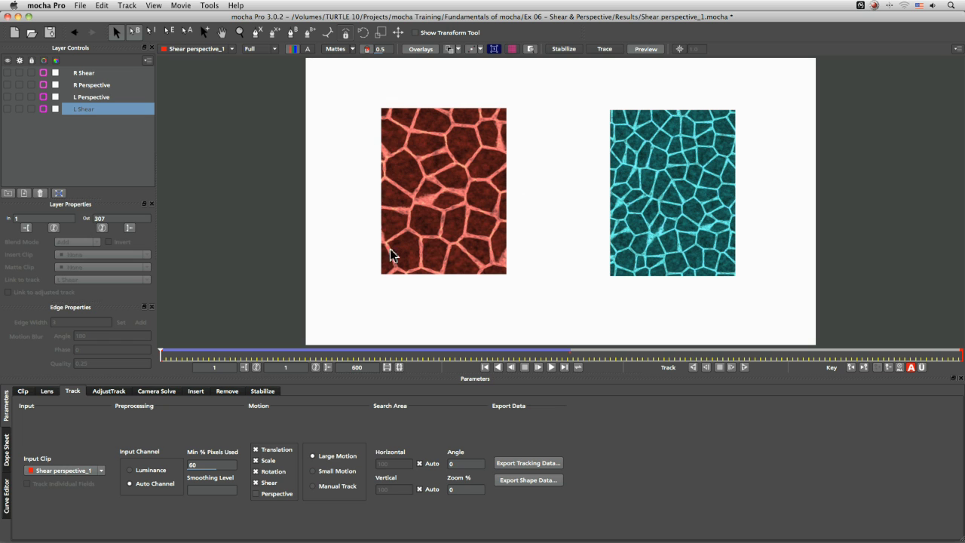
# Show the L Shear layer with its surface box hidden and surface grid displayed
pyautogui.click(7, 109)
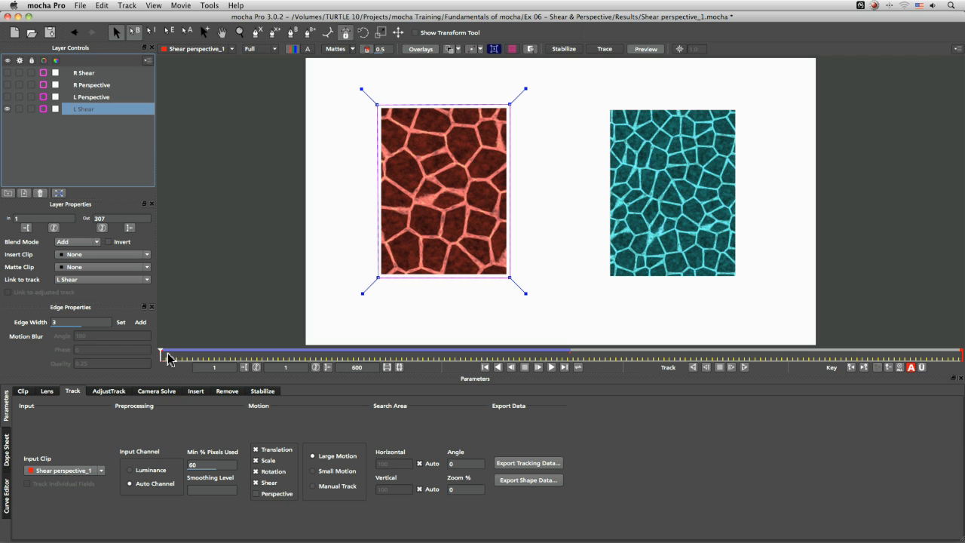
pyautogui.moveTo(166, 360)
pyautogui.mouseDown()
pyautogui.moveTo(513, 349)
pyautogui.moveTo(160, 351)
pyautogui.mouseUp()
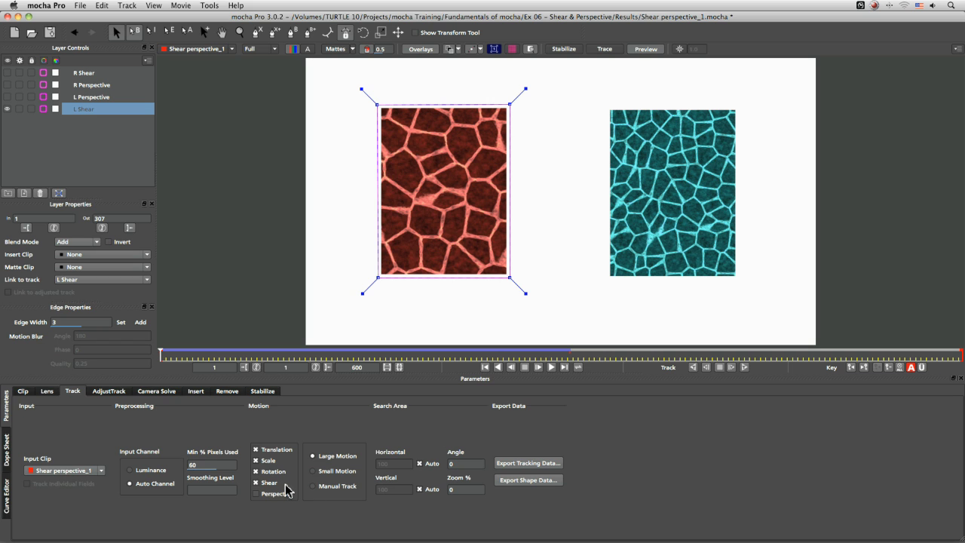
pyautogui.click(495, 49)
pyautogui.click(451, 49)
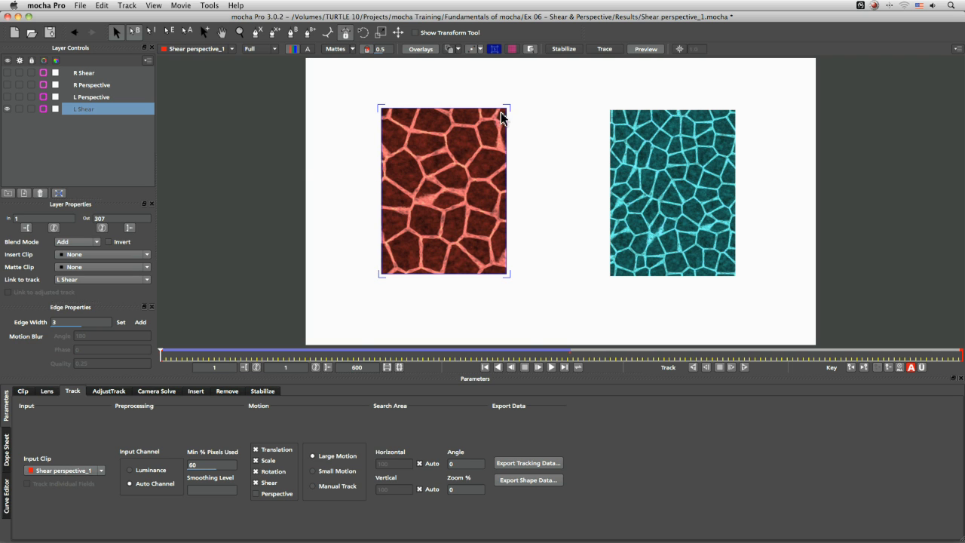
pyautogui.click(513, 49)
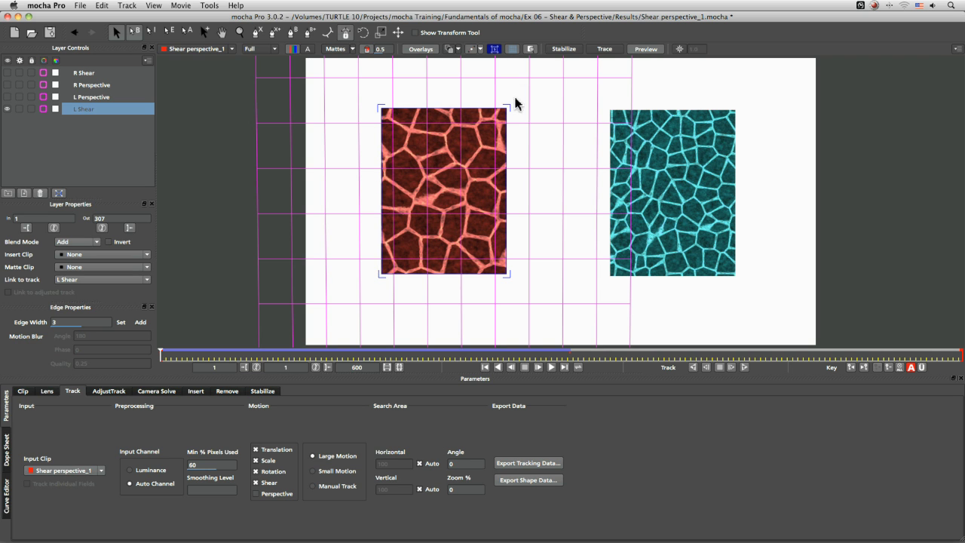
# Track the L Shear layer forward over the red texture
pyautogui.click(550, 367)
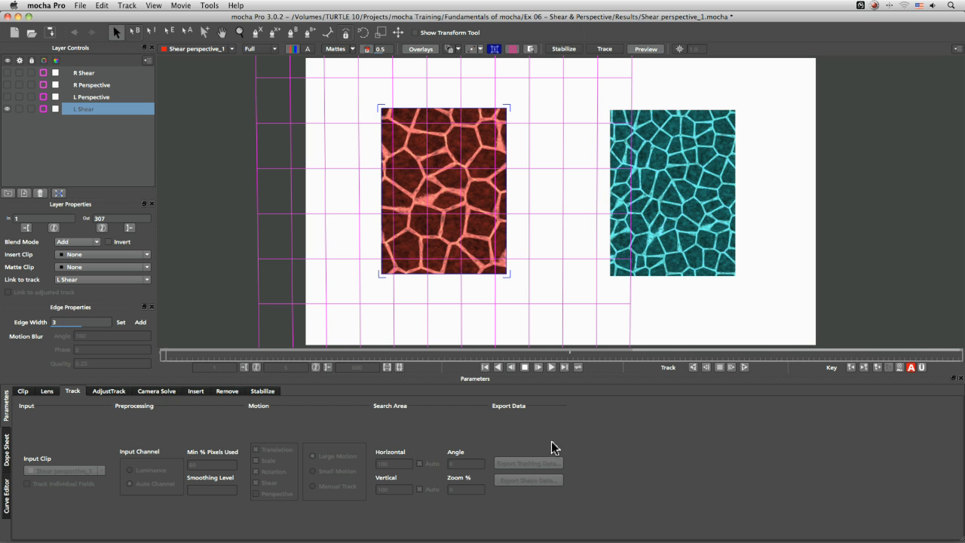
pyautogui.click(553, 367)
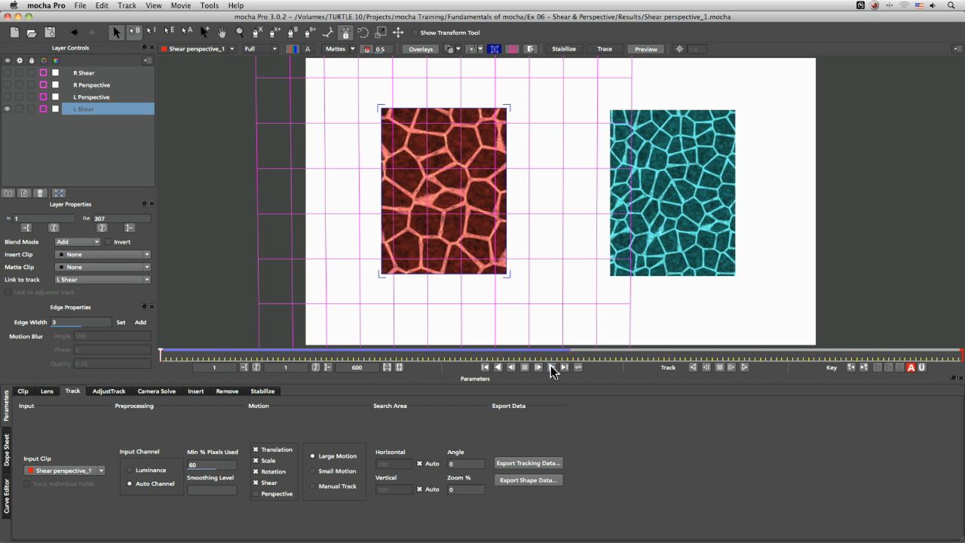
pyautogui.click(551, 368)
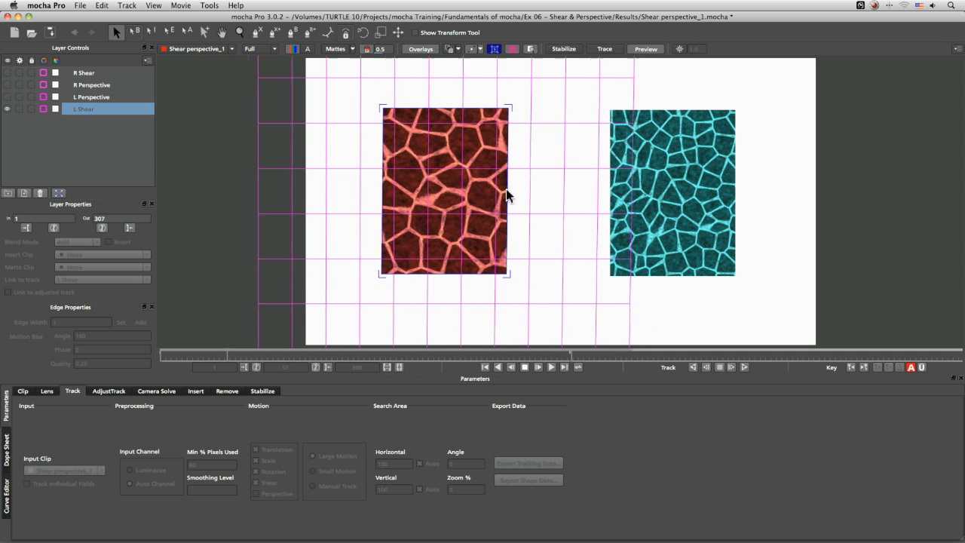
# Stop playback, then select and show L Perspective, toggling its surface corners on and off
pyautogui.click(525, 367)
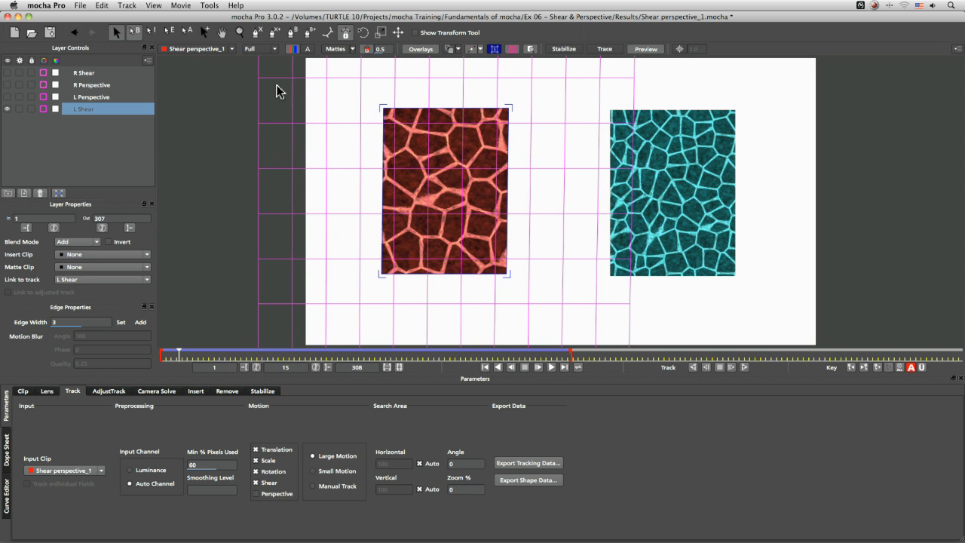
pyautogui.click(88, 97)
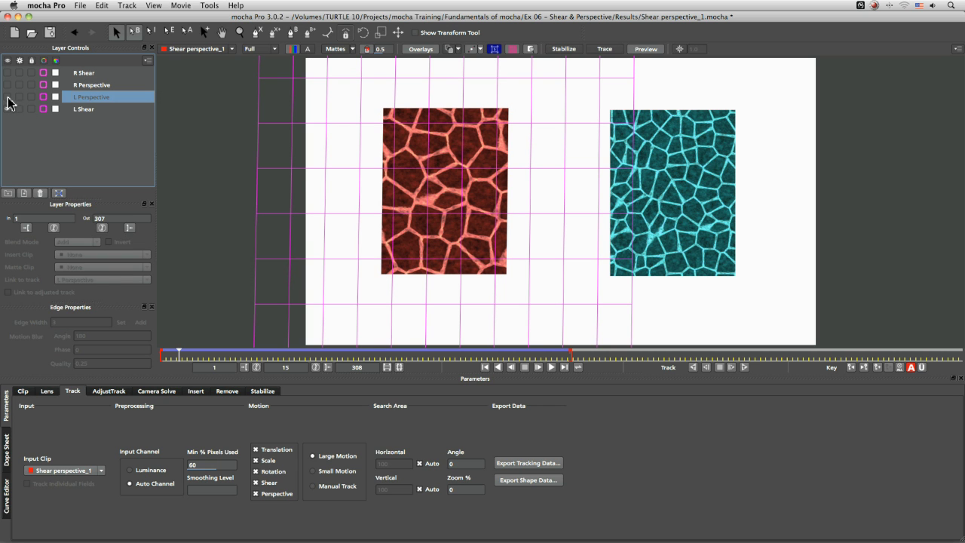
pyautogui.moveTo(8, 97); pyautogui.dragTo(8, 110)
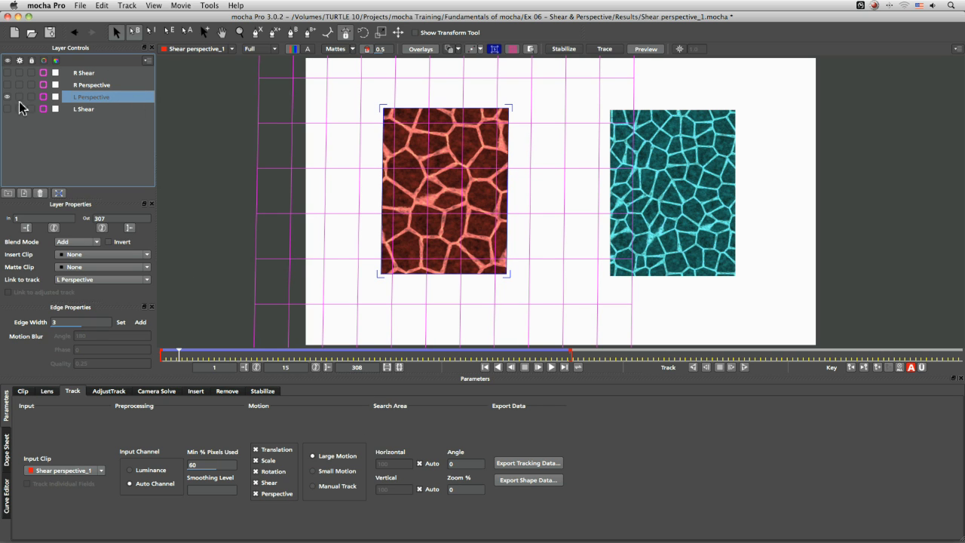
pyautogui.click(448, 48)
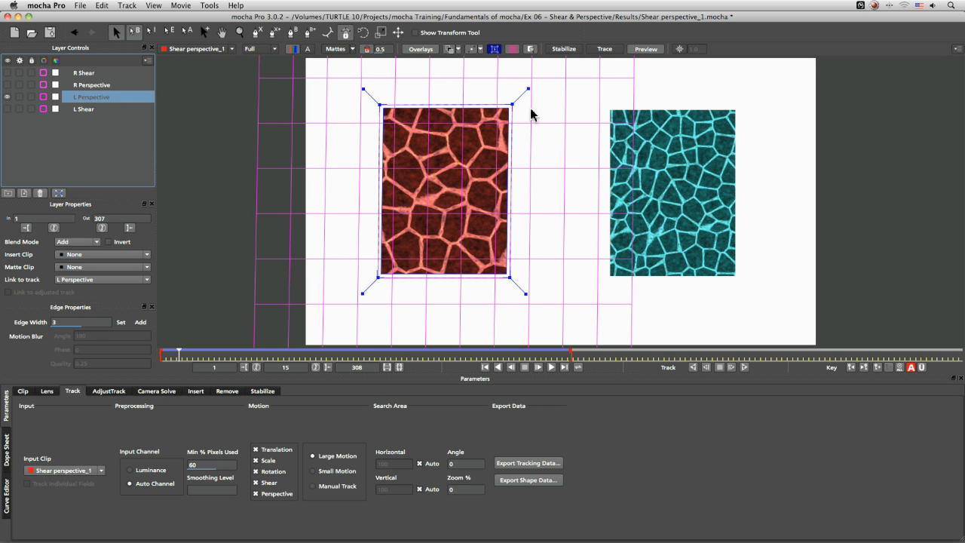
pyautogui.click(450, 49)
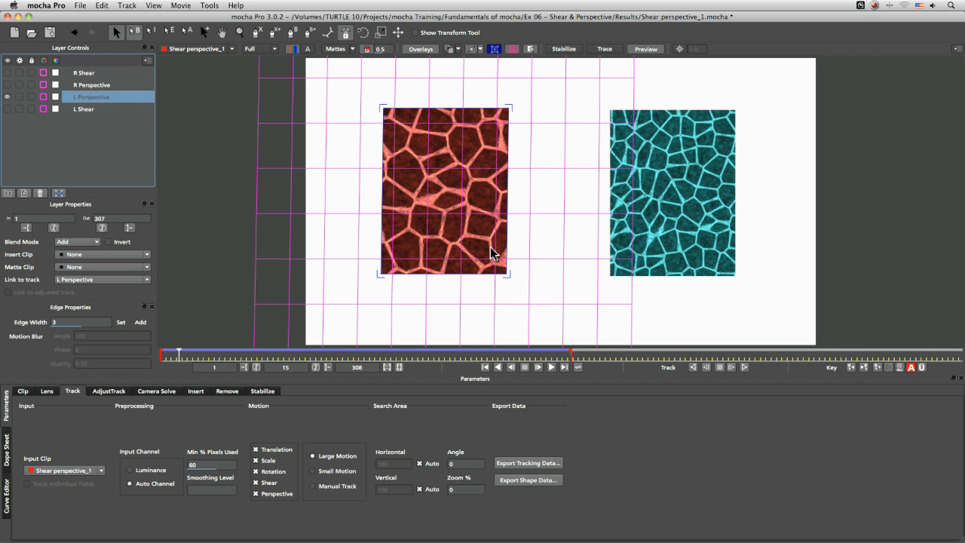
# Play back the L Perspective track, stop at frame 53, and return to frame 1
pyautogui.click(551, 367)
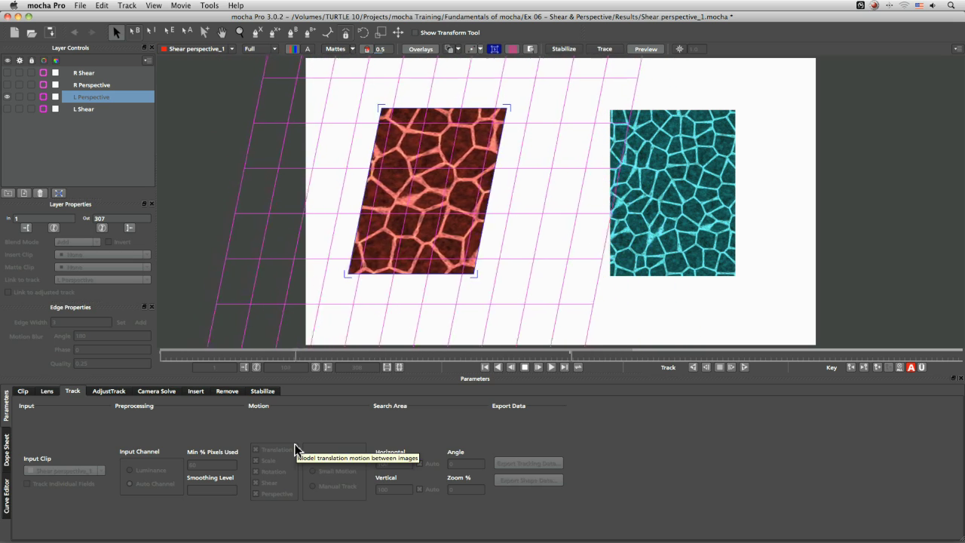
pyautogui.click(527, 366)
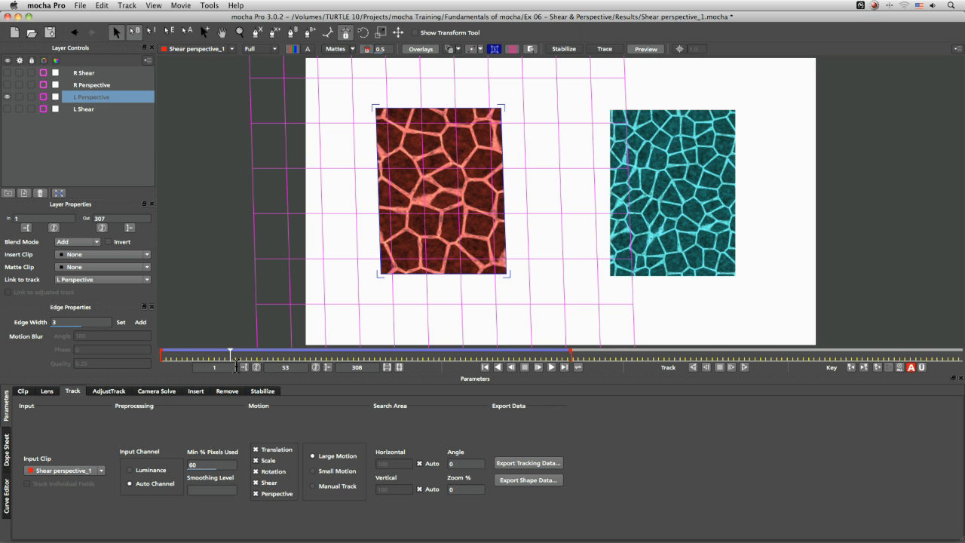
pyautogui.moveTo(235, 366); pyautogui.dragTo(136, 363)
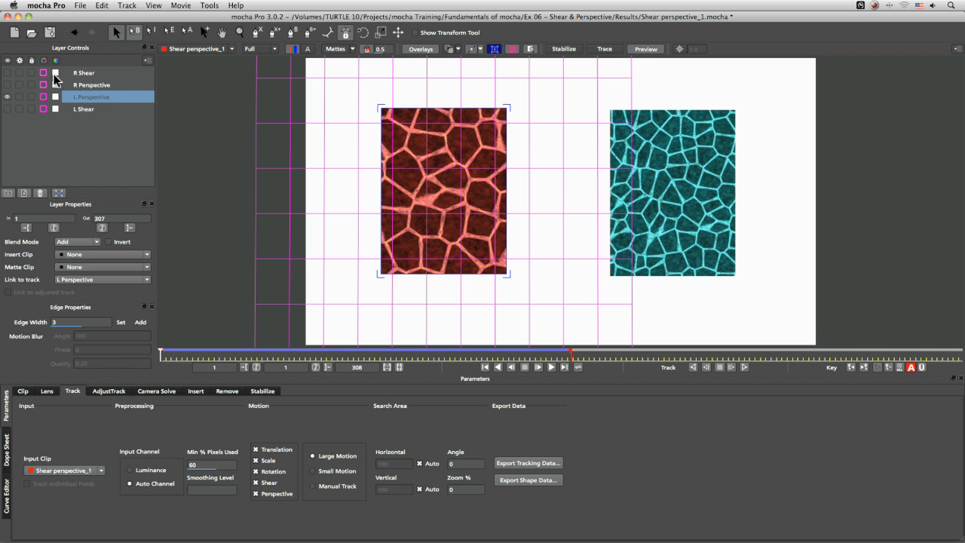
# Move R Shear below R Perspective, view it at frame 315, then scrub the reference movie to 00:00:12
pyautogui.moveTo(93, 77); pyautogui.dragTo(83, 91)
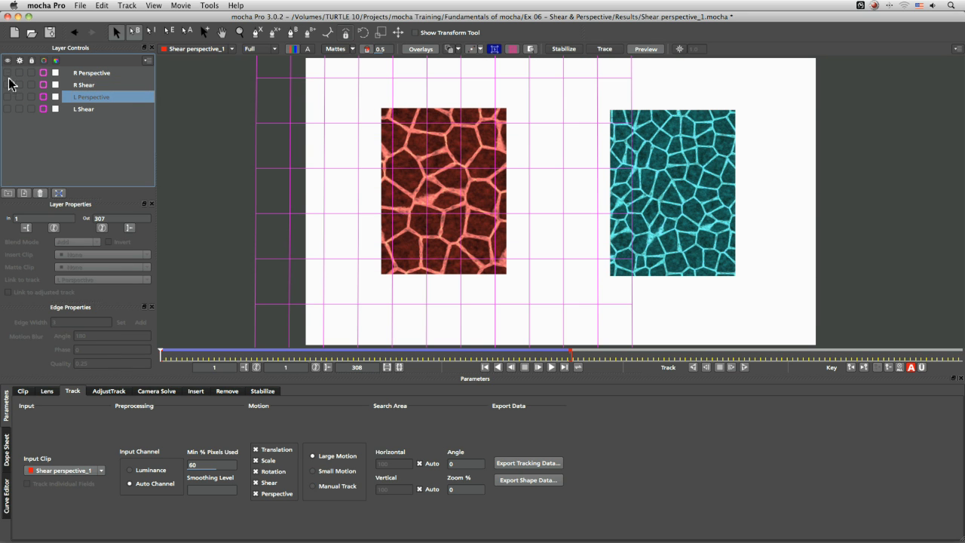
pyautogui.click(73, 86)
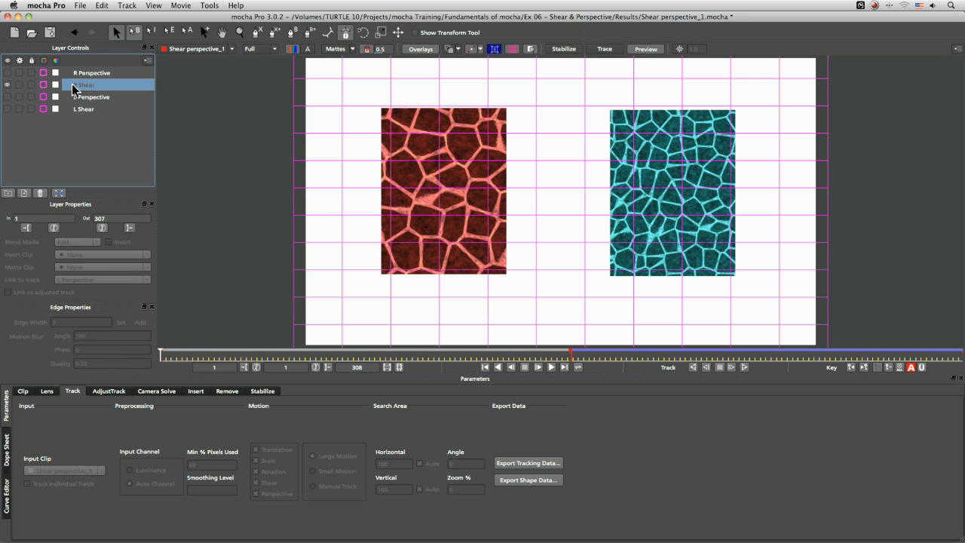
pyautogui.click(587, 355)
pyautogui.moveTo(588, 356); pyautogui.dragTo(574, 356)
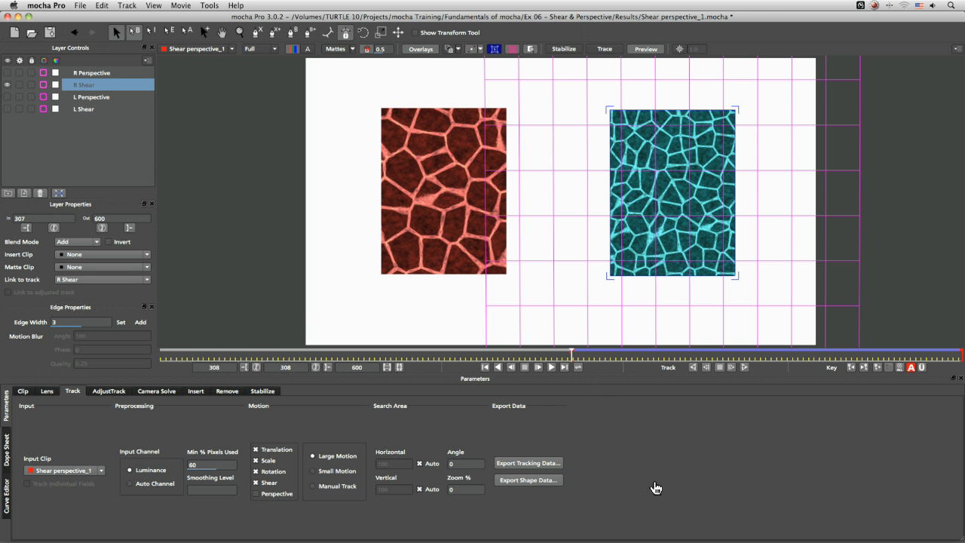
pyautogui.press('super+Tab')
pyautogui.press('super+Tab')
pyautogui.moveTo(475, 395); pyautogui.dragTo(488, 395)
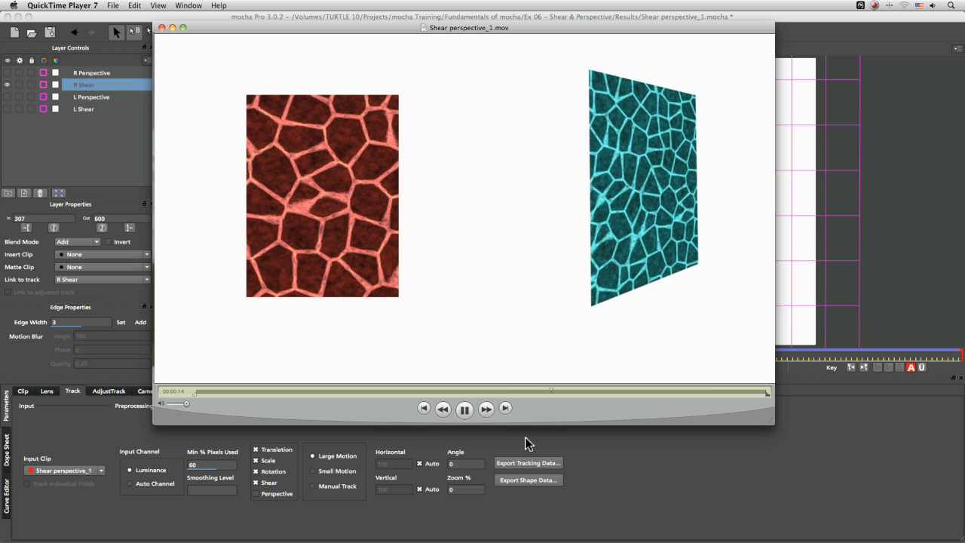
# Pause the reference movie at 00:00:18 and return to mocha Pro
pyautogui.click(465, 409)
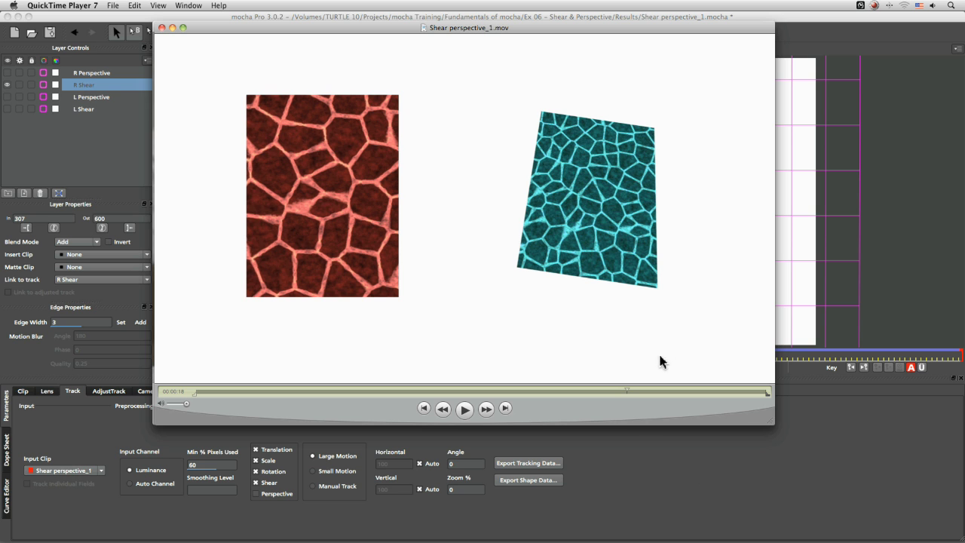
pyautogui.click(634, 476)
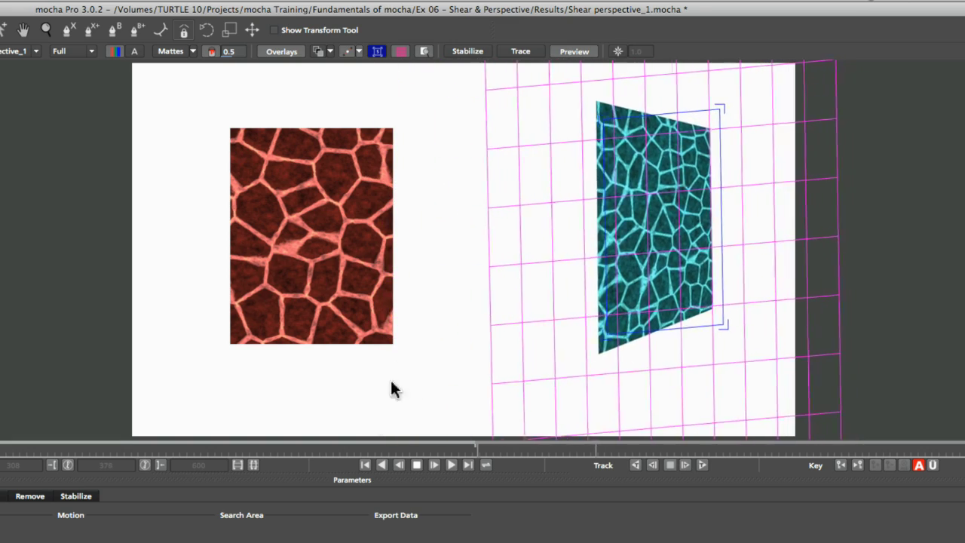
# Replay the tracked preview, scrub back to the upright card, and select the R Perspective layer
pyautogui.click(416, 465)
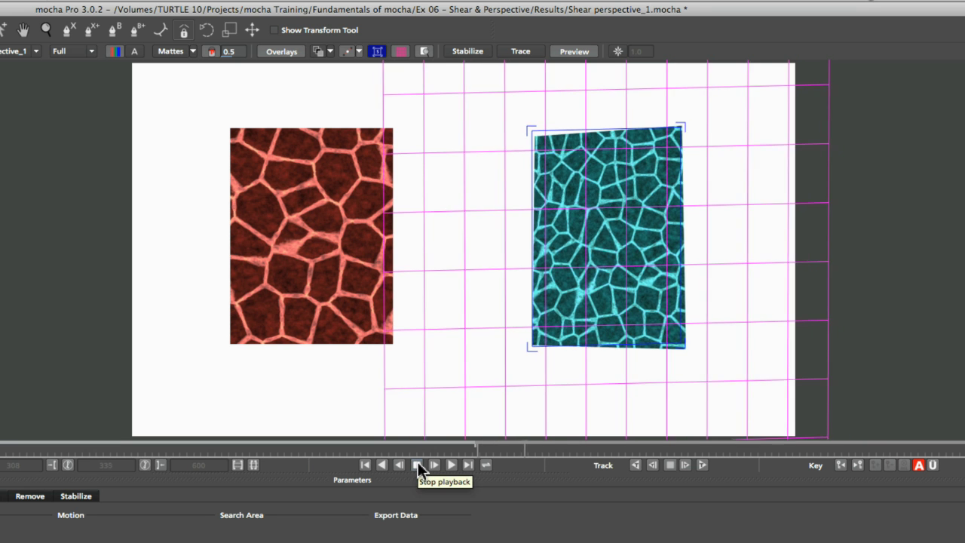
pyautogui.click(418, 464)
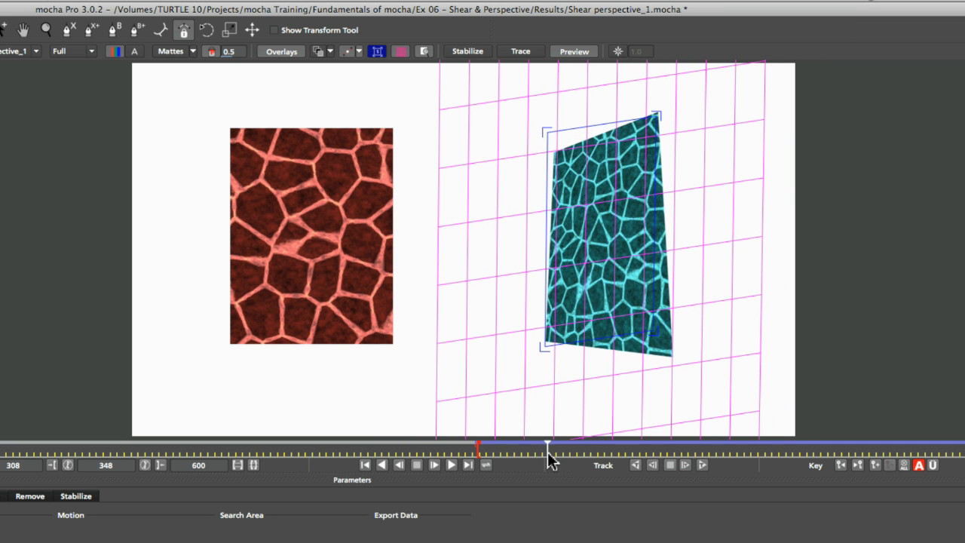
pyautogui.moveTo(547, 451); pyautogui.dragTo(487, 452)
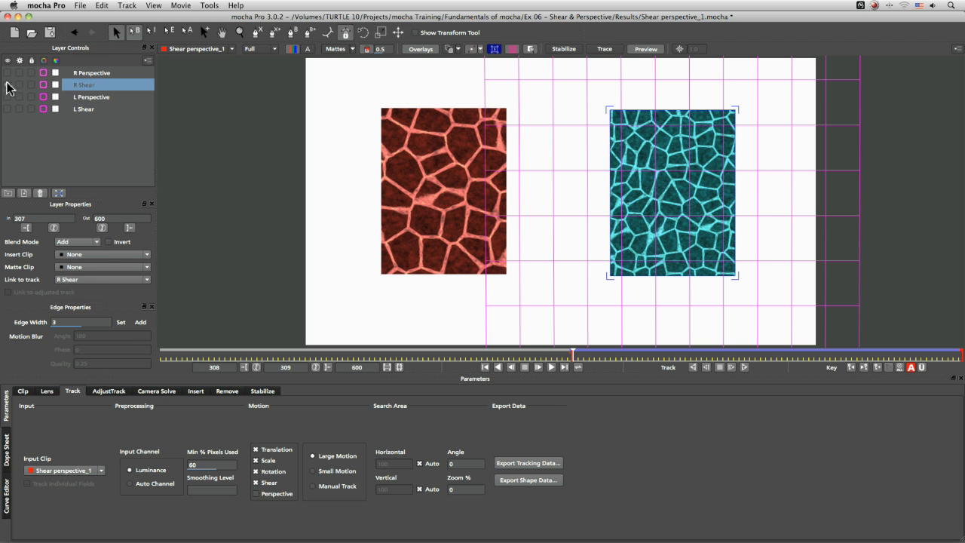
pyautogui.click(62, 73)
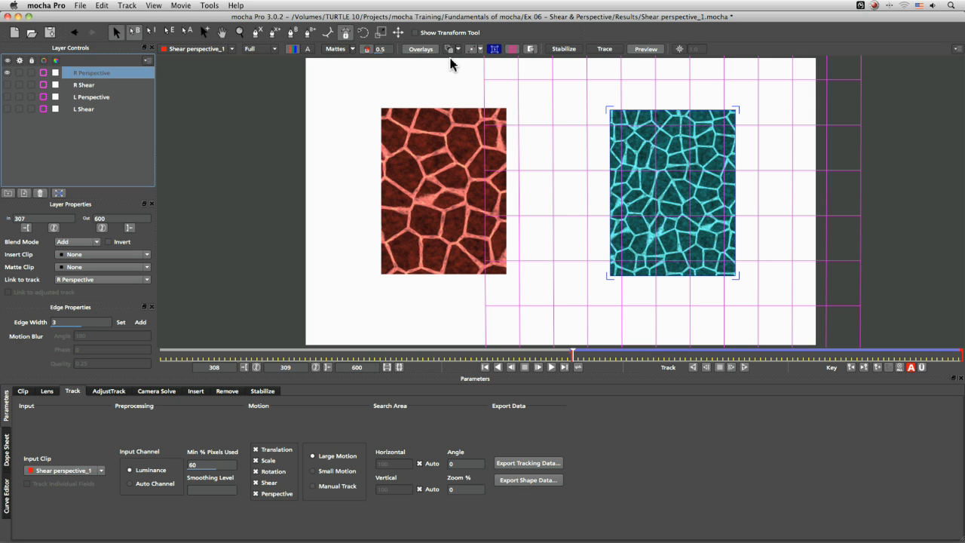
# Play and stop the R Perspective track review, then save Shear perspective_1.mocha
pyautogui.click(552, 367)
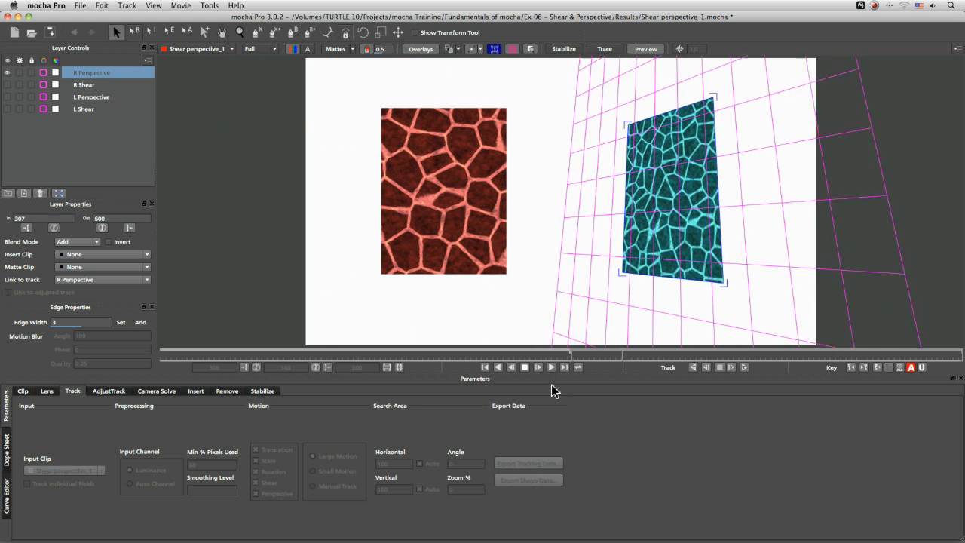
pyautogui.click(525, 367)
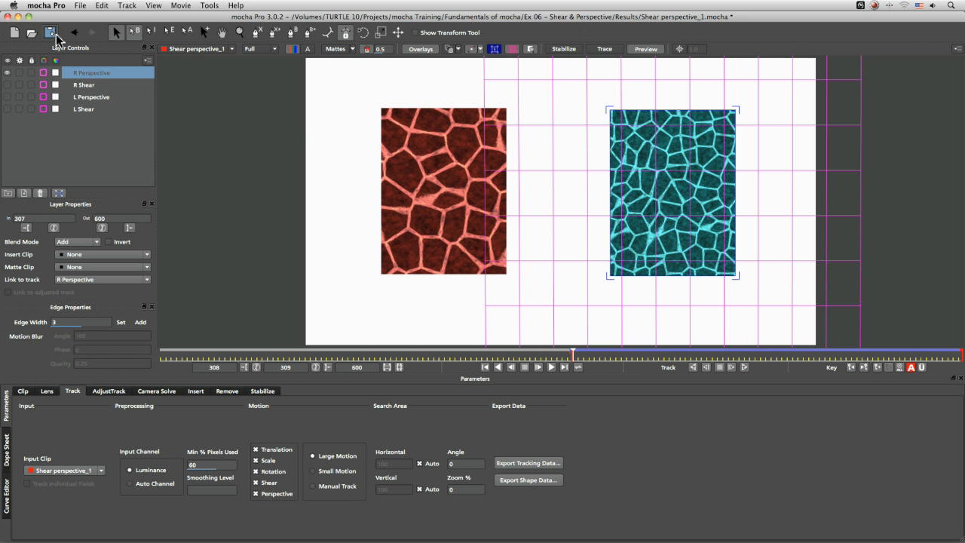
pyautogui.click(52, 35)
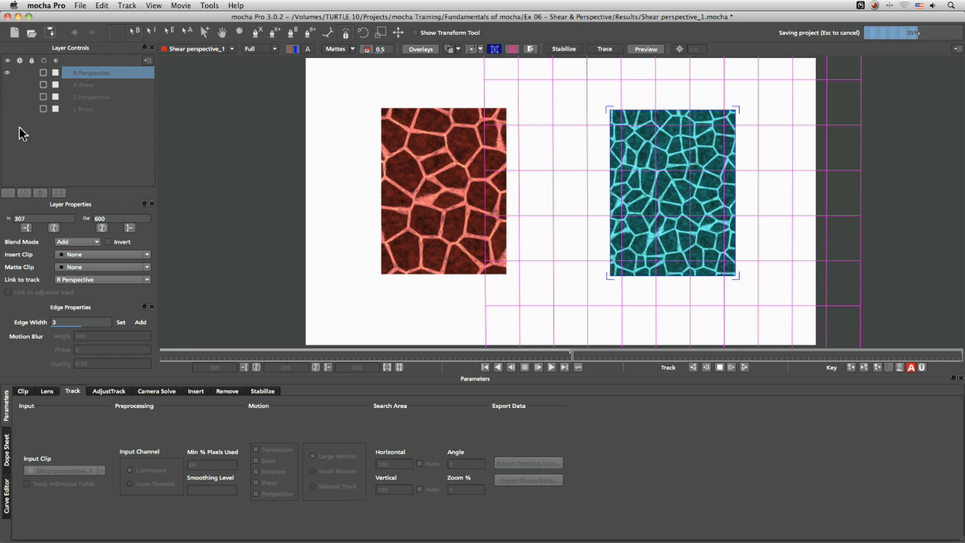
# Discard the shear project's changes, open perspective -002 001, and play the handheld card clip
pyautogui.click(14, 35)
pyautogui.click(491, 73)
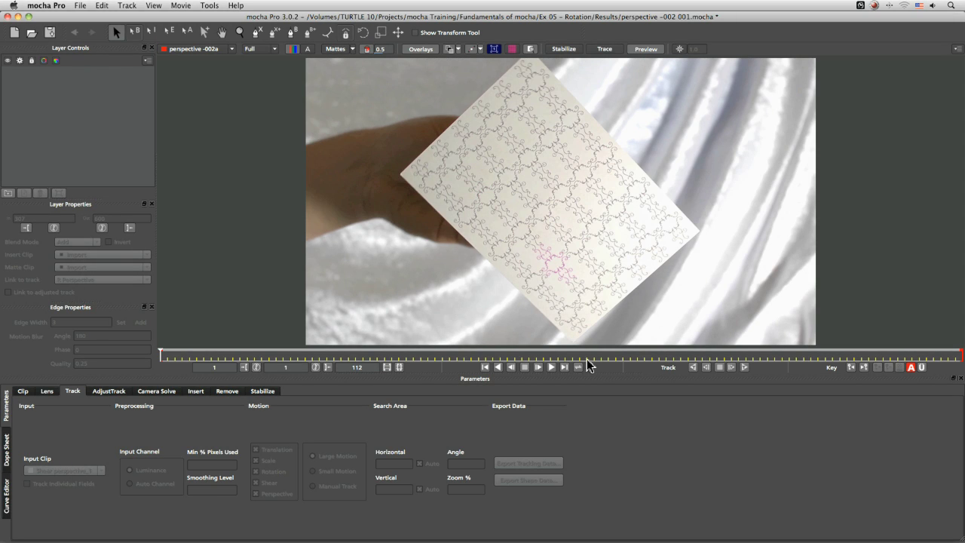
pyautogui.click(551, 367)
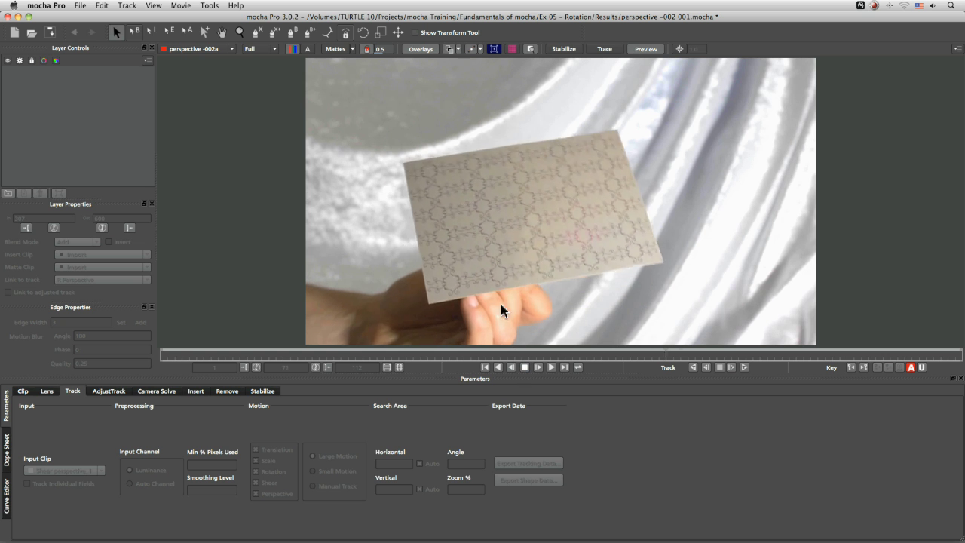
pyautogui.click(525, 368)
# On frame 1, draw and close an X-Spline around the centre of the patterned card
pyautogui.moveTo(167, 356); pyautogui.dragTo(133, 357)
pyautogui.click(258, 33)
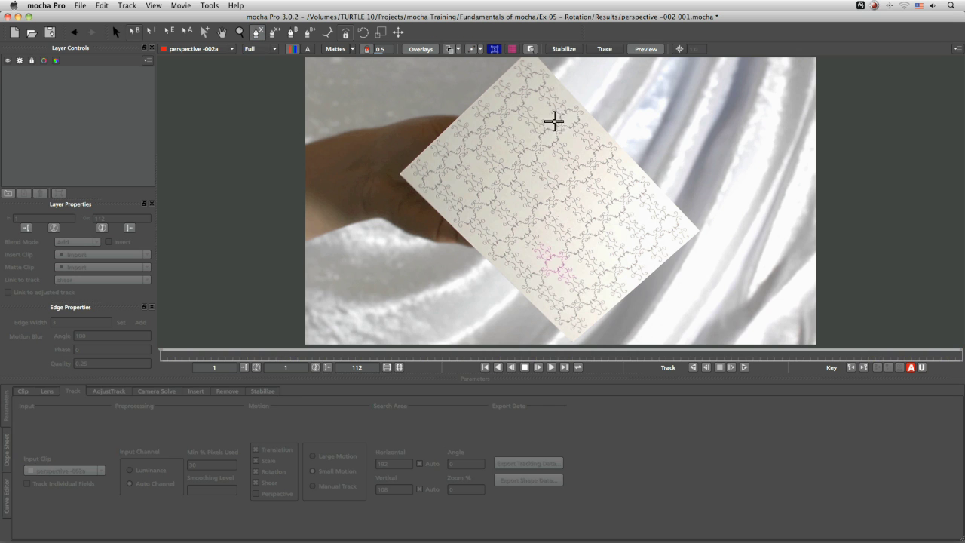
pyautogui.click(536, 128)
pyautogui.click(472, 191)
pyautogui.click(554, 274)
pyautogui.click(643, 217)
pyautogui.rightClick(609, 198)
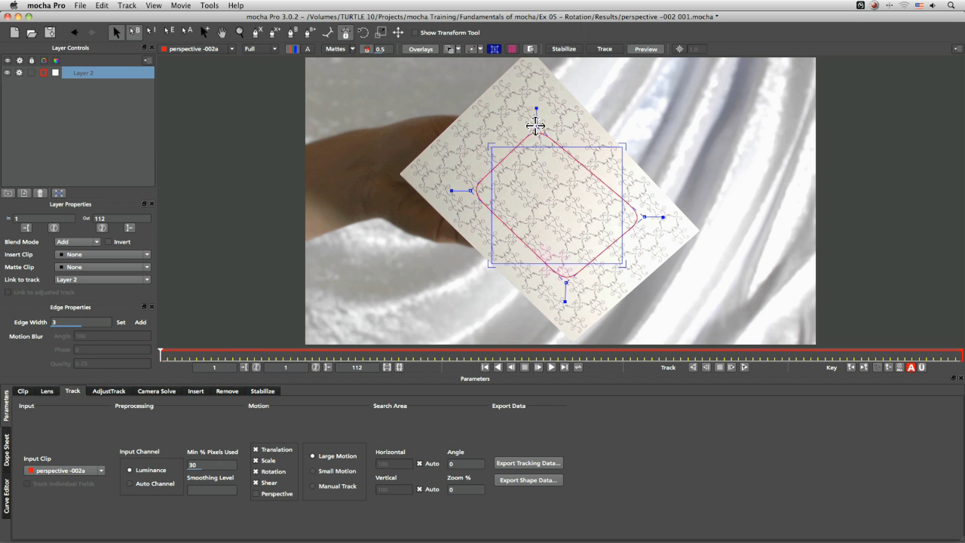
# Align the planar surface's top, left and bottom corners to the card's corners
pyautogui.moveTo(490, 145); pyautogui.dragTo(528, 58)
pyautogui.moveTo(490, 264); pyautogui.dragTo(395, 173)
pyautogui.moveTo(622, 263); pyautogui.dragTo(574, 343)
pyautogui.moveTo(622, 144); pyautogui.dragTo(701, 230)
pyautogui.moveTo(532, 124); pyautogui.dragTo(517, 151)
pyautogui.moveTo(516, 95); pyautogui.dragTo(512, 85)
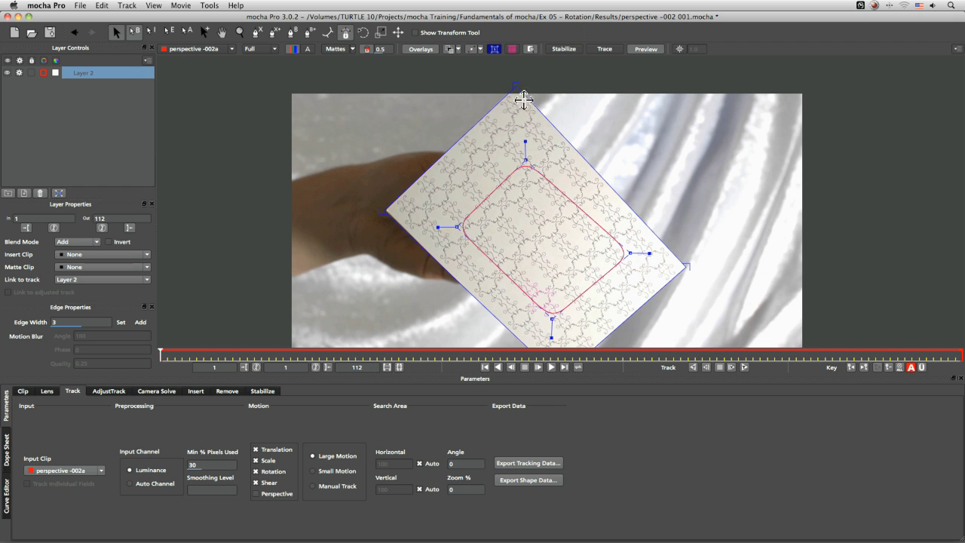
pyautogui.moveTo(387, 211); pyautogui.dragTo(388, 209)
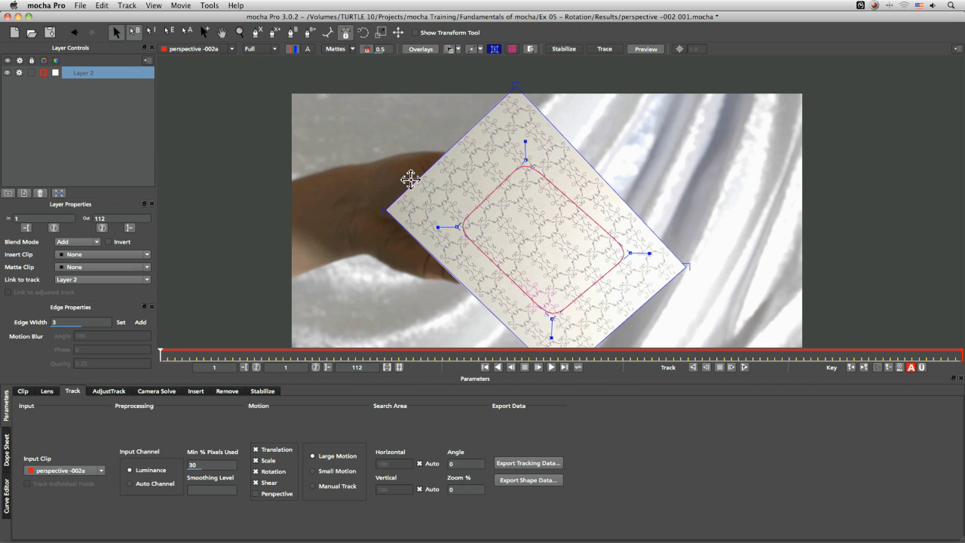
pyautogui.press('x')
pyautogui.moveTo(496, 182); pyautogui.dragTo(437, 159)
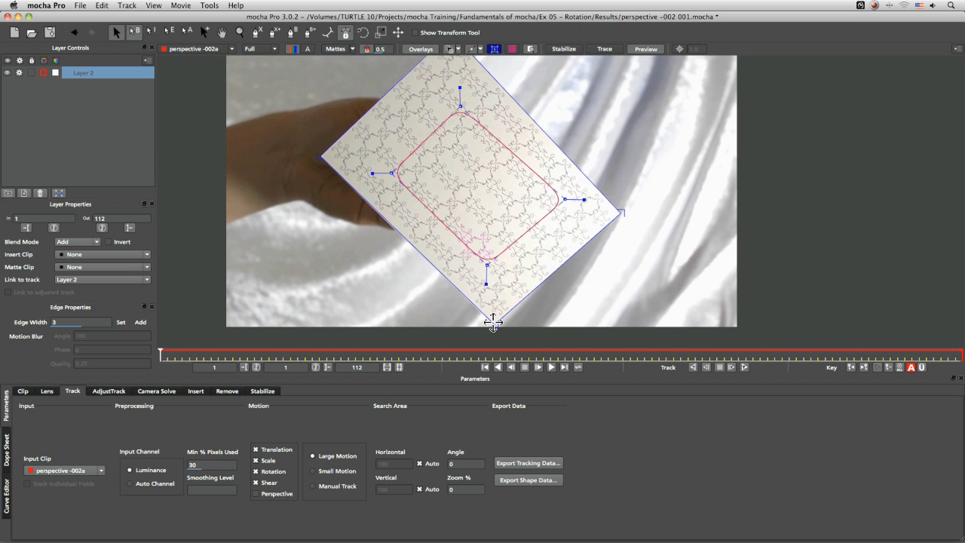
pyautogui.moveTo(491, 322); pyautogui.dragTo(491, 321)
# Rename Layer 2 to shear, then test a one-frame track and undo it
pyautogui.doubleClick(89, 73)
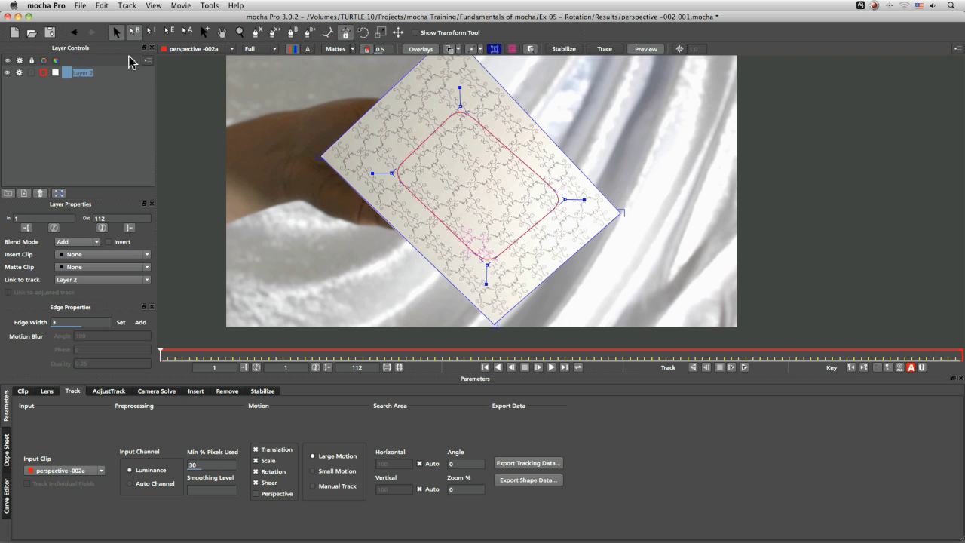
pyautogui.press('Return')
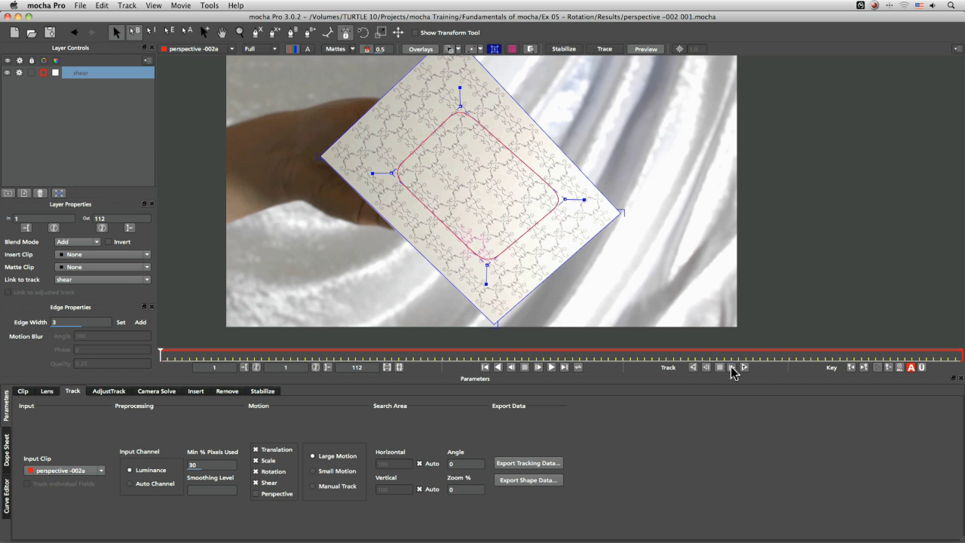
pyautogui.click(731, 368)
pyautogui.press('super+z')
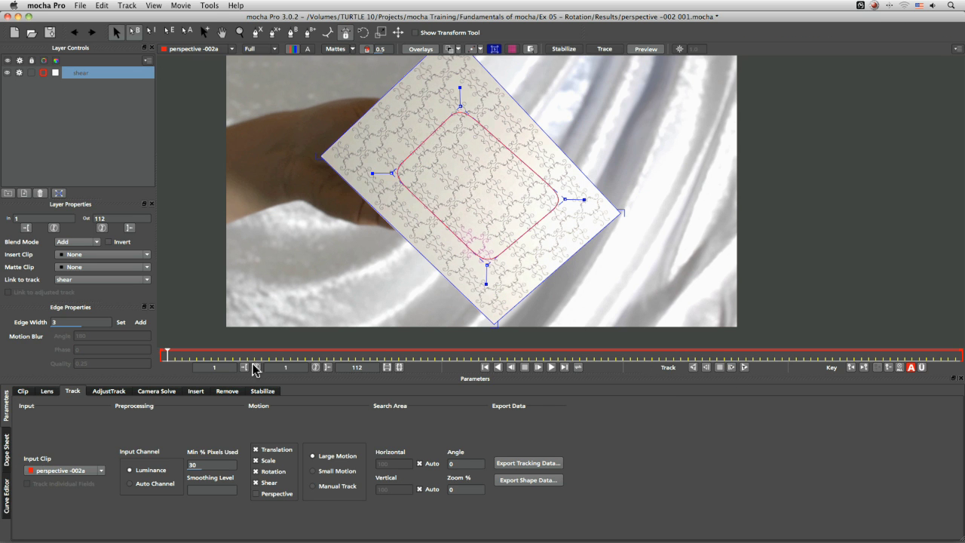
# On frame 3, pull the spline's top and right points outward toward the card's edges
pyautogui.moveTo(169, 354); pyautogui.dragTo(97, 346)
pyautogui.moveTo(460, 105); pyautogui.dragTo(501, 75)
pyautogui.moveTo(578, 194); pyautogui.dragTo(587, 175)
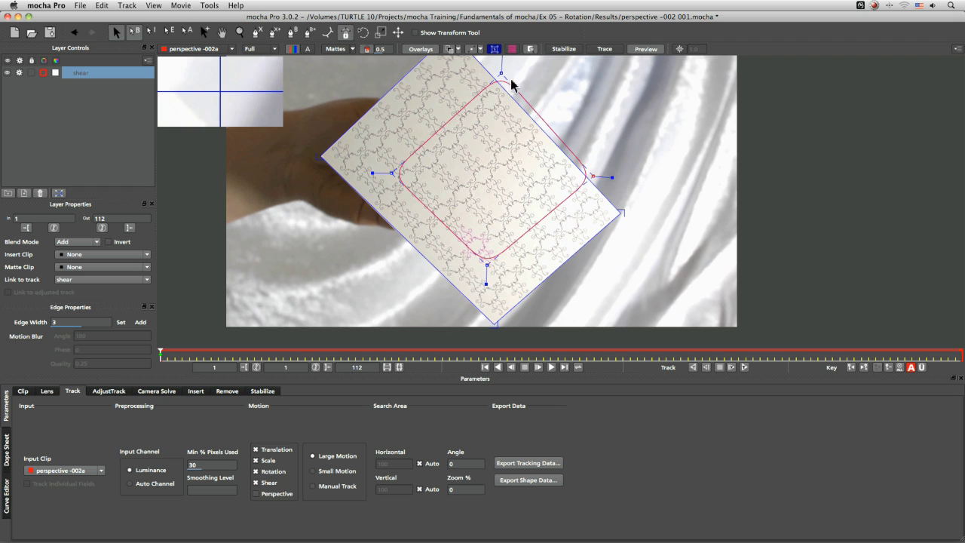
pyautogui.moveTo(500, 72); pyautogui.dragTo(499, 68)
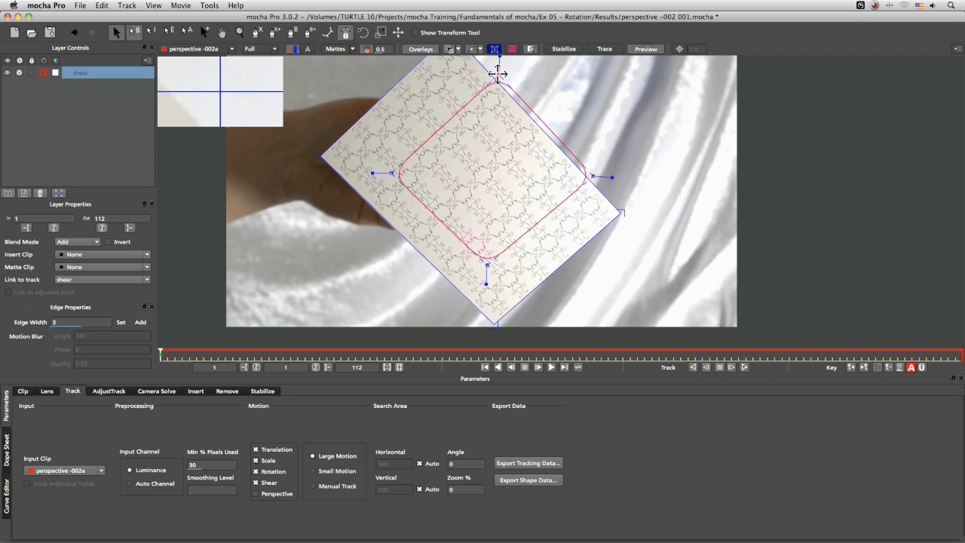
pyautogui.click(591, 174)
pyautogui.moveTo(591, 174); pyautogui.dragTo(592, 173)
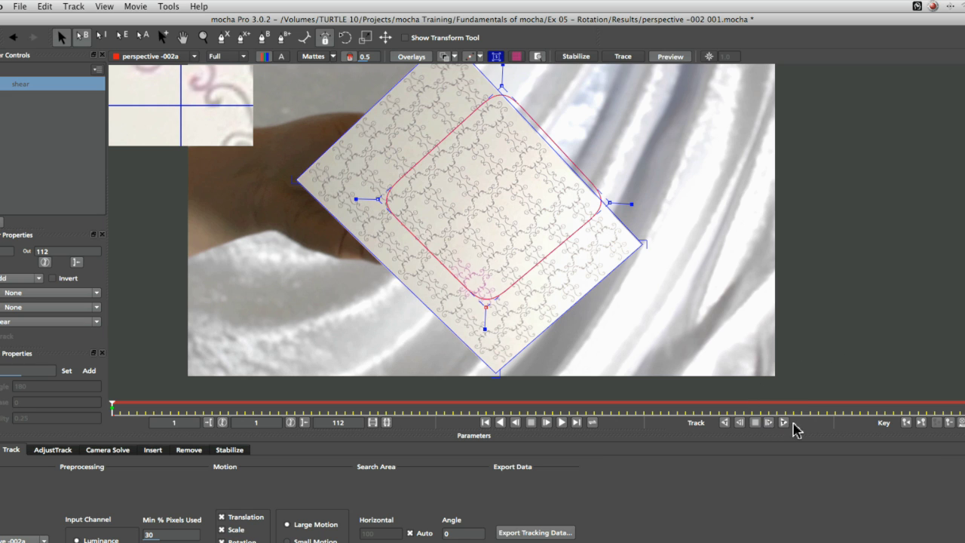
# Track the shear layer one frame, then continuously, stopping at frame 20
pyautogui.click(768, 422)
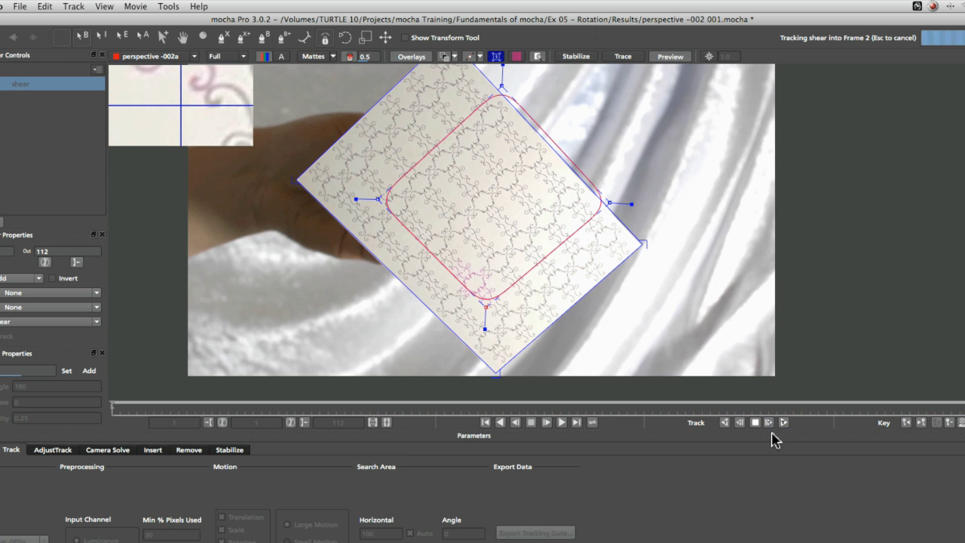
pyautogui.click(776, 419)
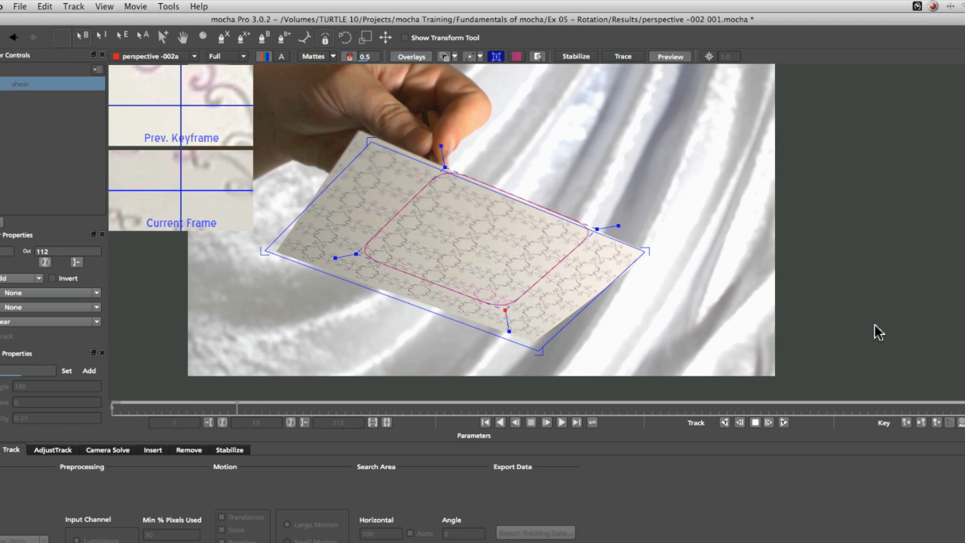
pyautogui.press('Escape')
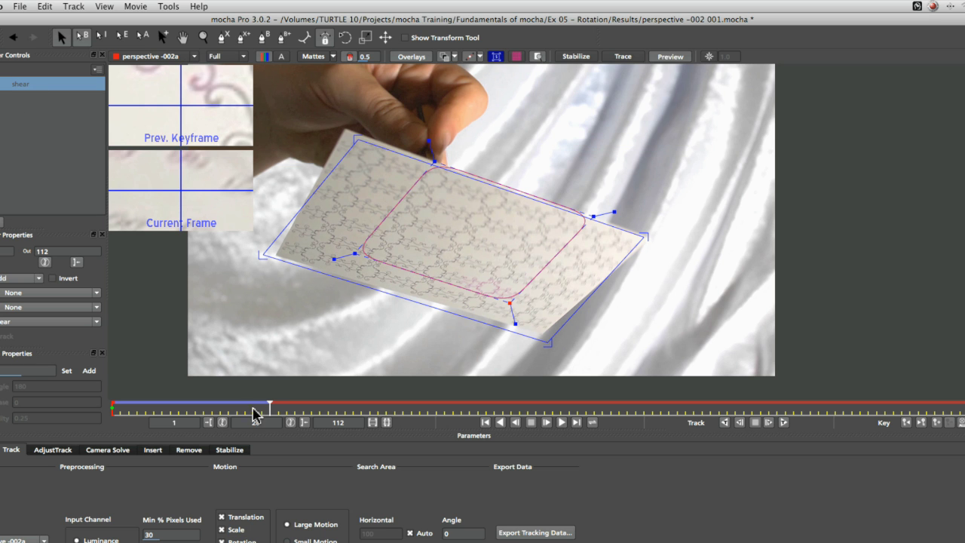
# From the first frame, duplicate the shear layer and rename the copy perspective
pyautogui.moveTo(268, 408); pyautogui.dragTo(34, 419)
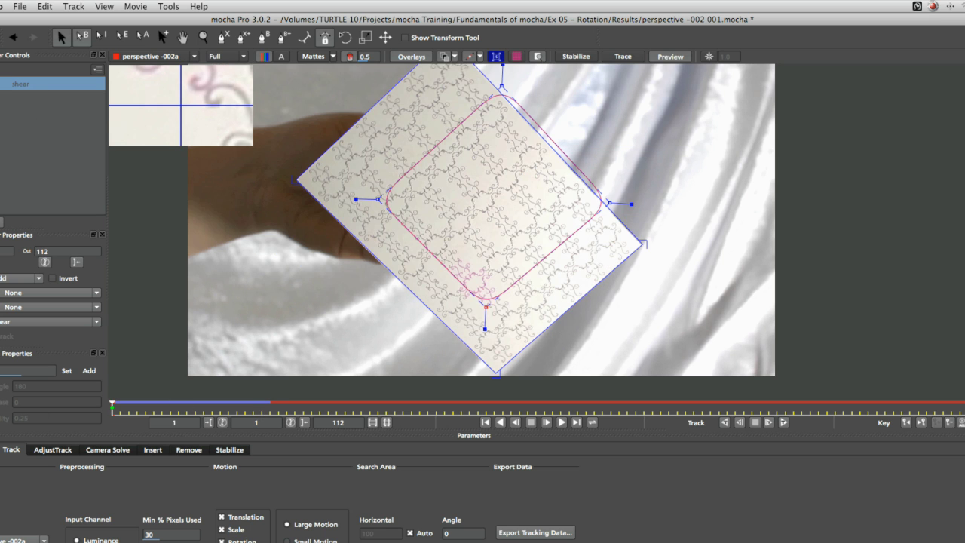
pyautogui.click(24, 192)
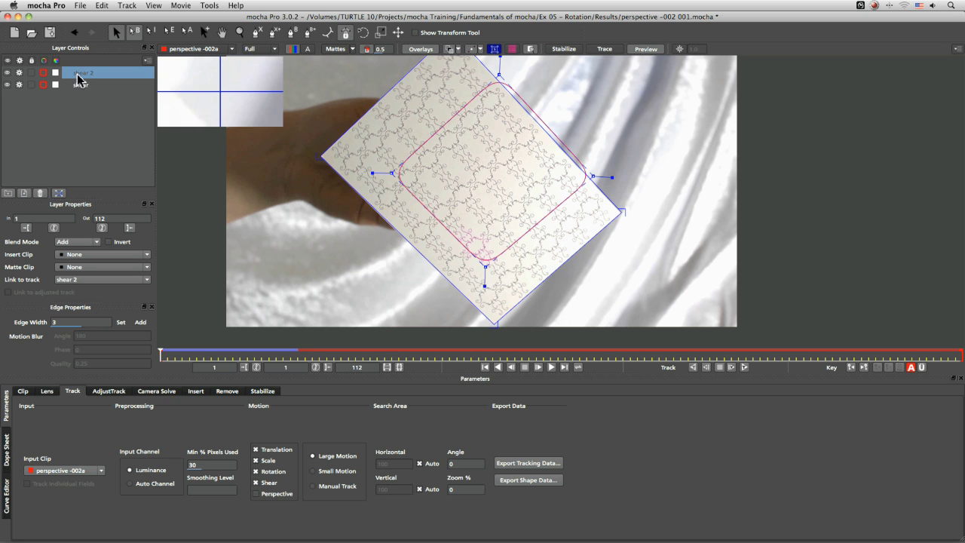
pyautogui.doubleClick(77, 75)
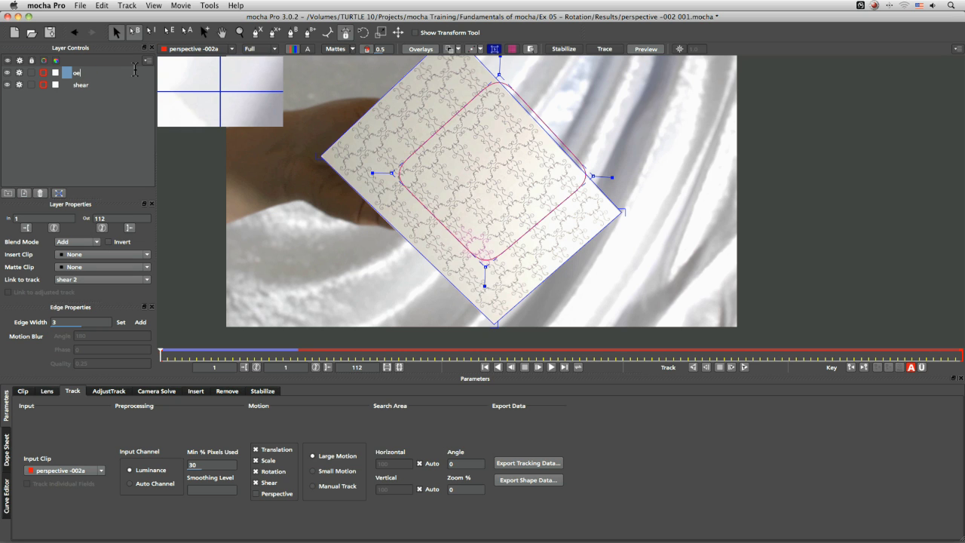
pyautogui.write('perspective')
pyautogui.press('Return')
# Enable Perspective motion, hide the shear layer, and track the perspective layer forward
pyautogui.click(7, 450)
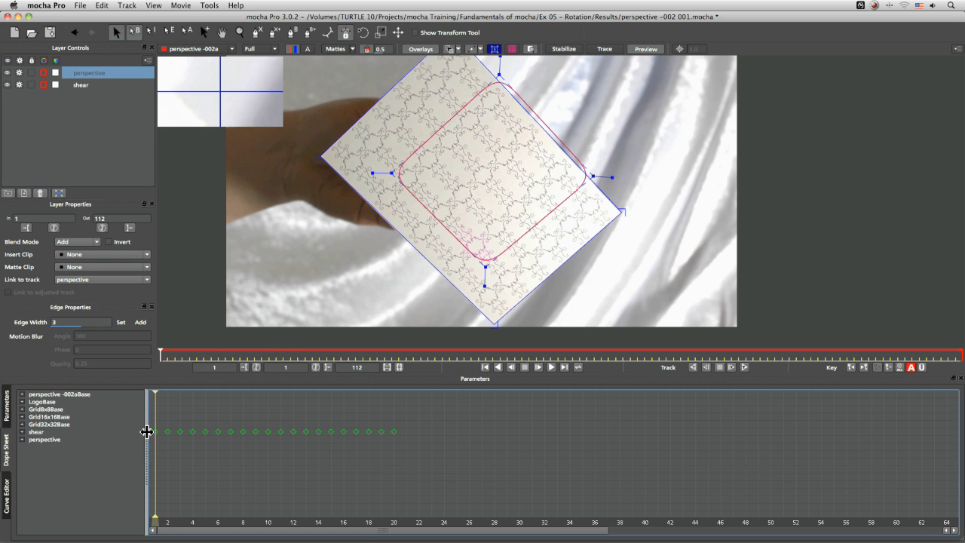
pyautogui.click(8, 405)
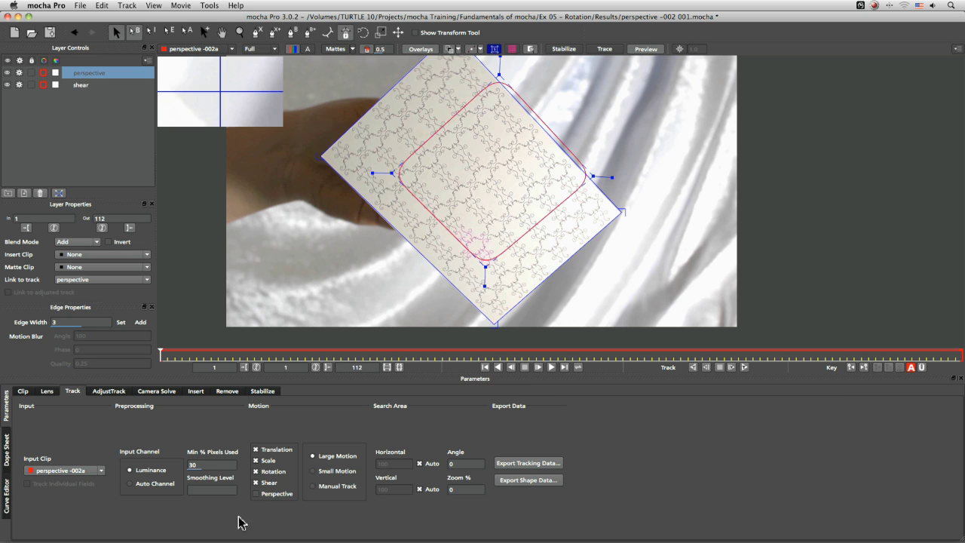
pyautogui.click(256, 493)
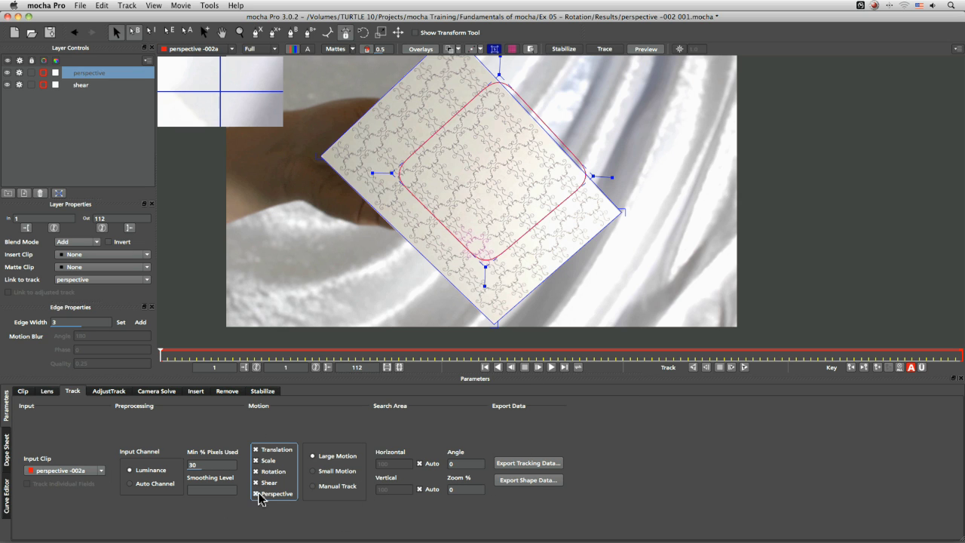
pyautogui.click(7, 85)
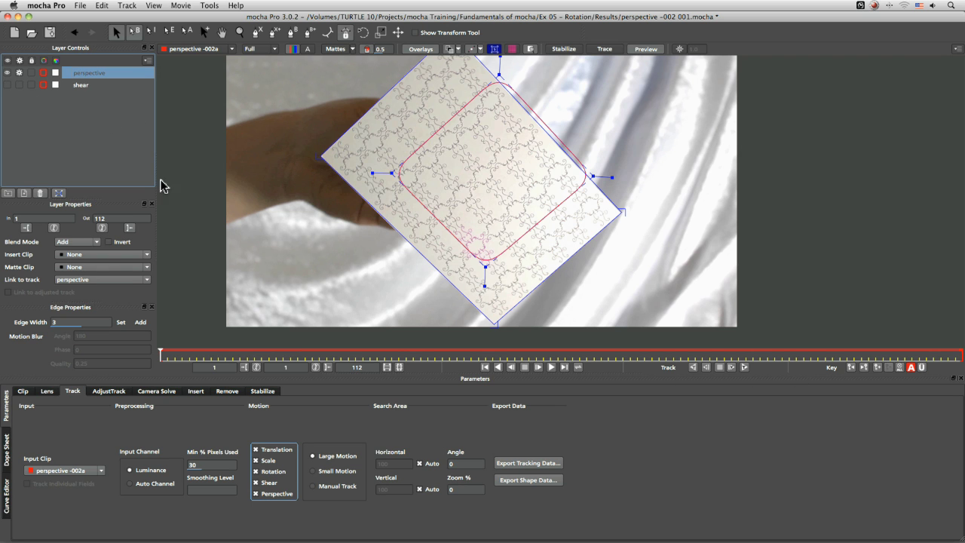
pyautogui.click(744, 367)
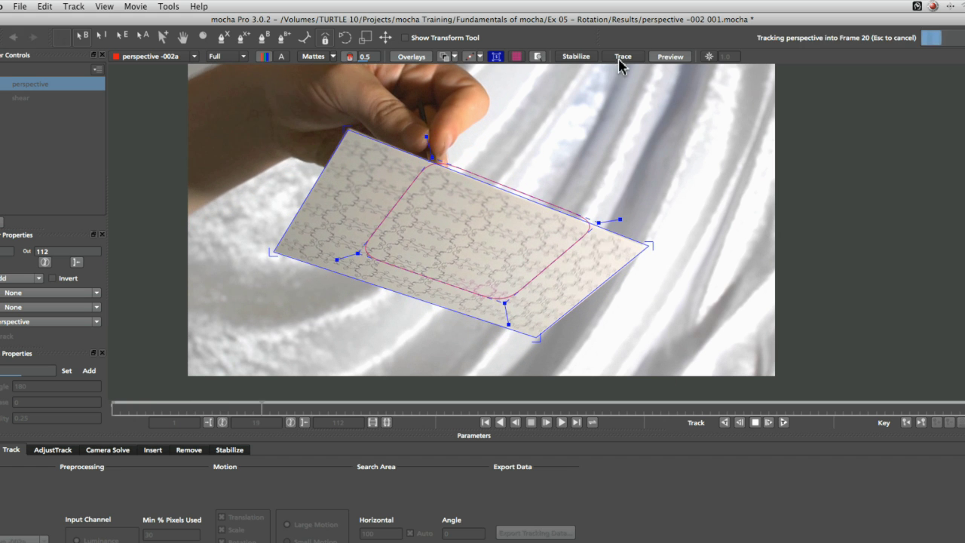
# Overlay the surface grid on the card, stop the track, and return to frame 32
pyautogui.click(516, 57)
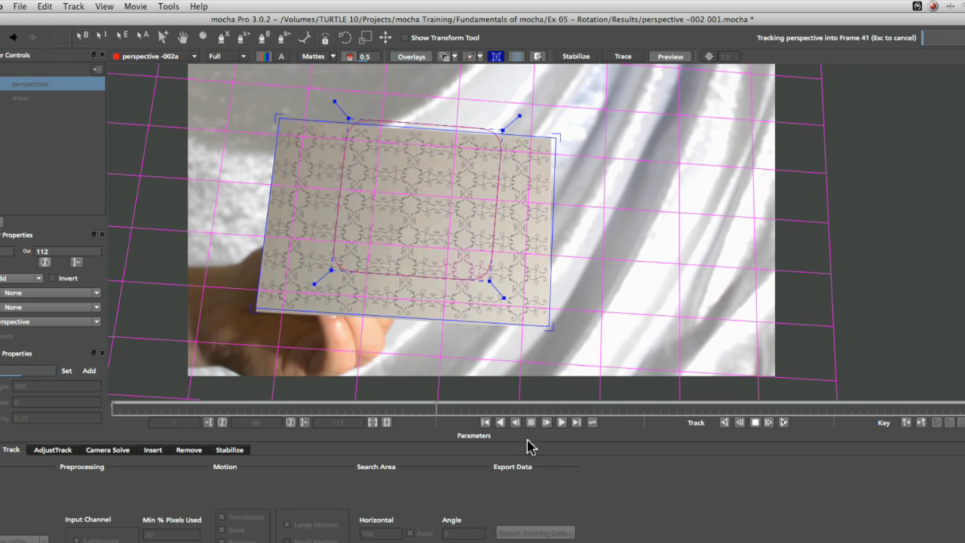
pyautogui.press('Escape')
pyautogui.moveTo(443, 408); pyautogui.dragTo(358, 424)
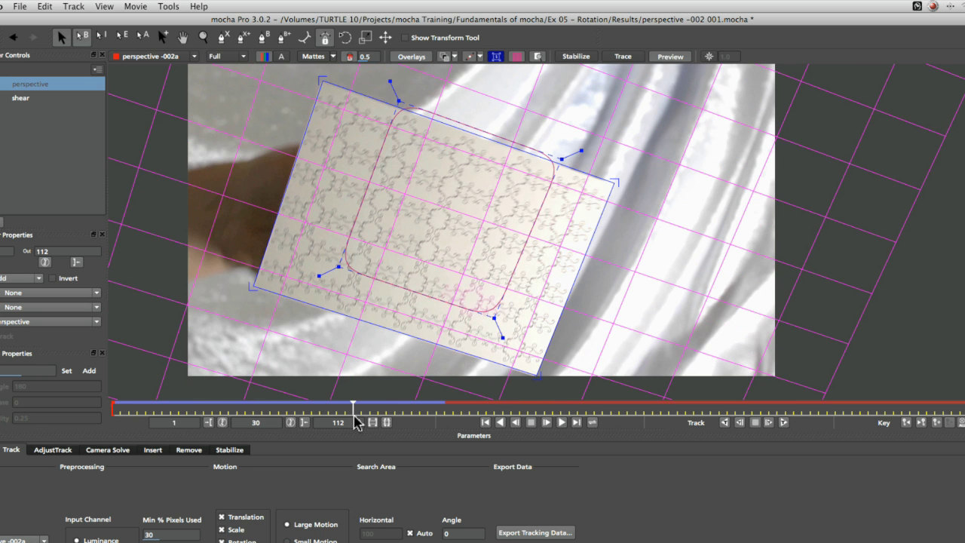
# Flip back and forth between frames to inspect the slip, ending on frame 31
pyautogui.press('Right')
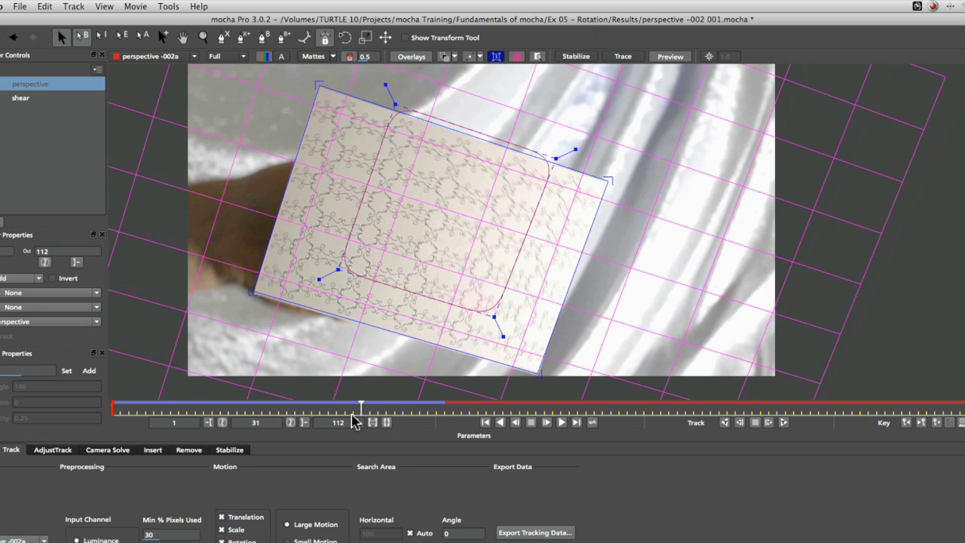
pyautogui.press('Right')
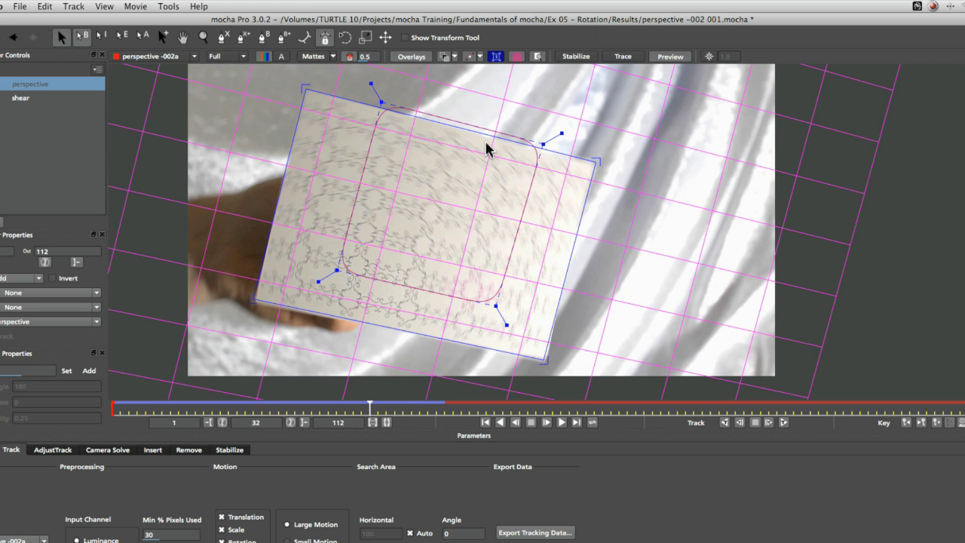
pyautogui.press('Left')
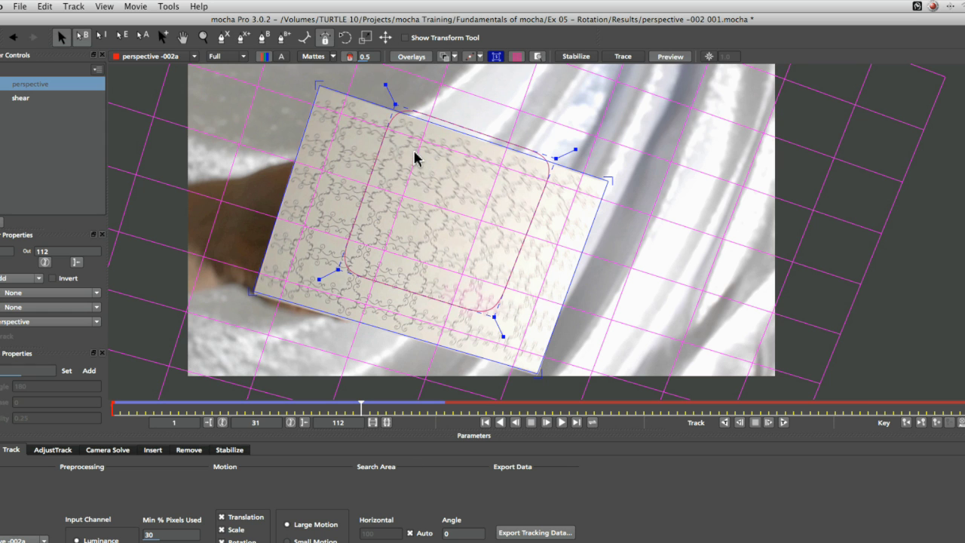
pyautogui.press('Right')
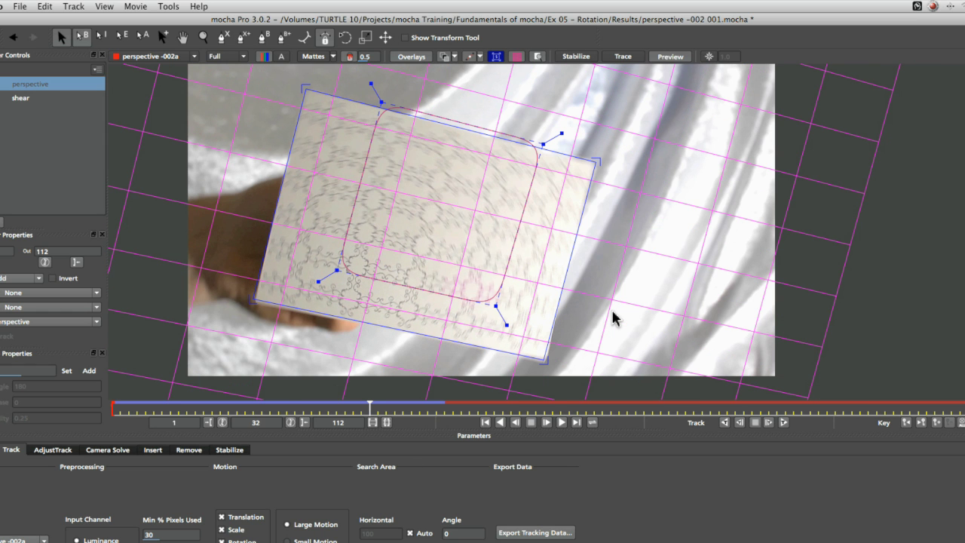
pyautogui.press('Right')
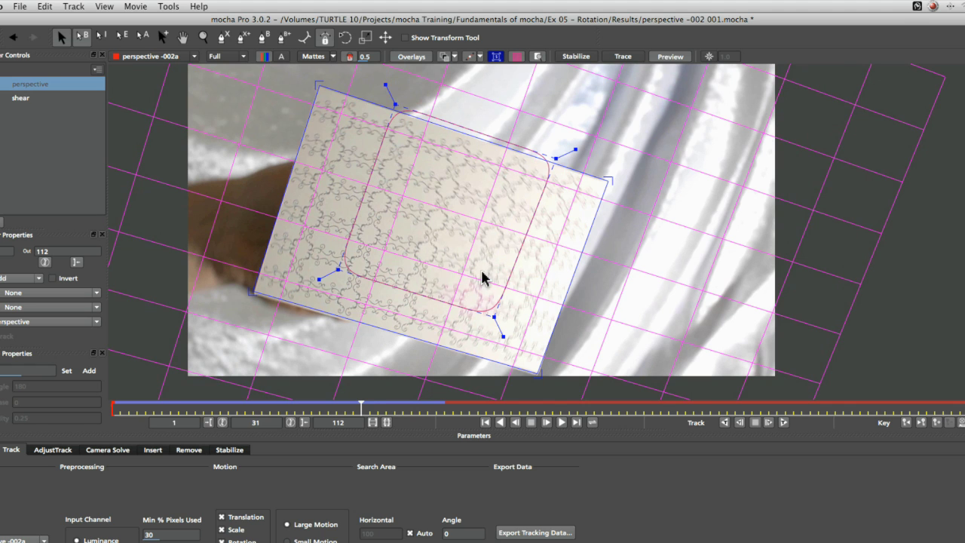
pyautogui.press('Left')
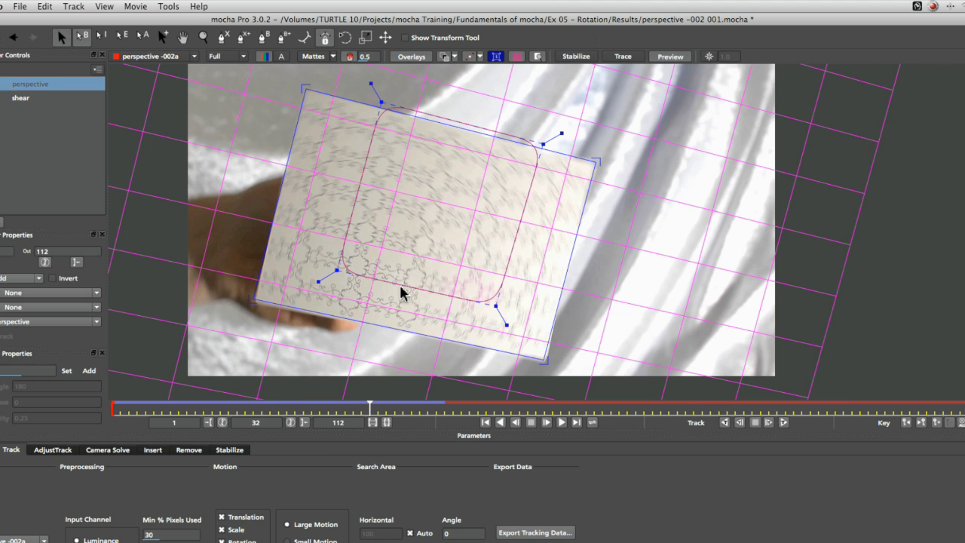
pyautogui.press(',')
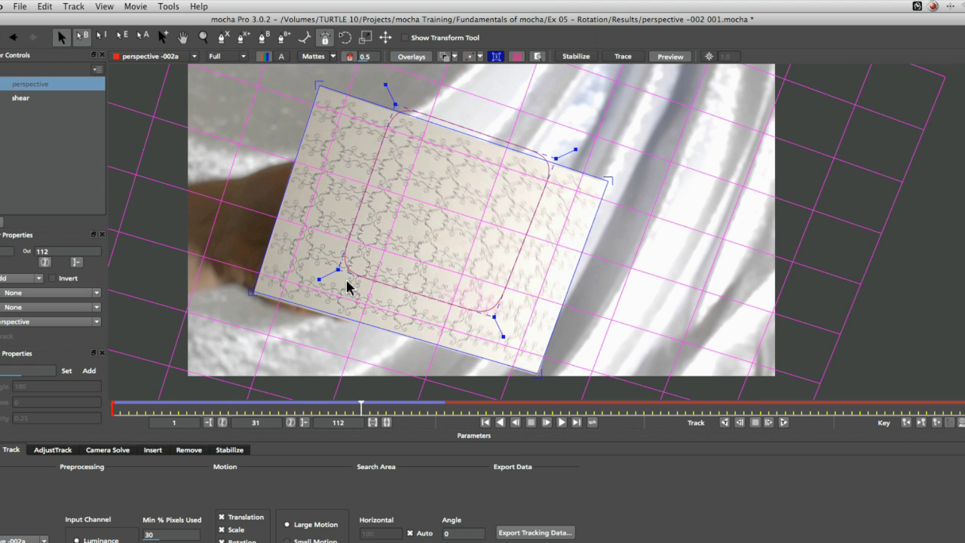
# Pull the shape's bottom-left and bottom-right points outward toward the card's bottom edge
pyautogui.moveTo(337, 269); pyautogui.dragTo(310, 318)
pyautogui.moveTo(494, 317); pyautogui.dragTo(487, 364)
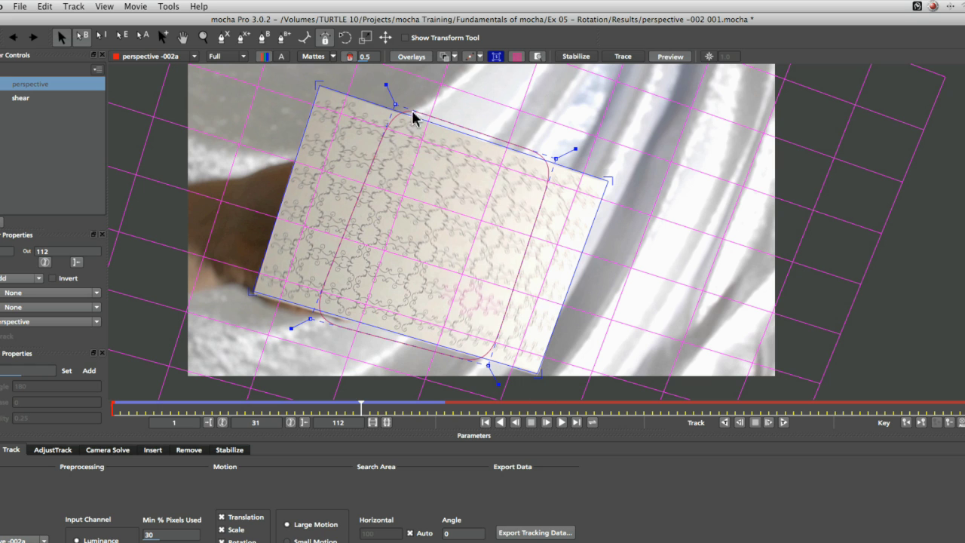
pyautogui.click(309, 320)
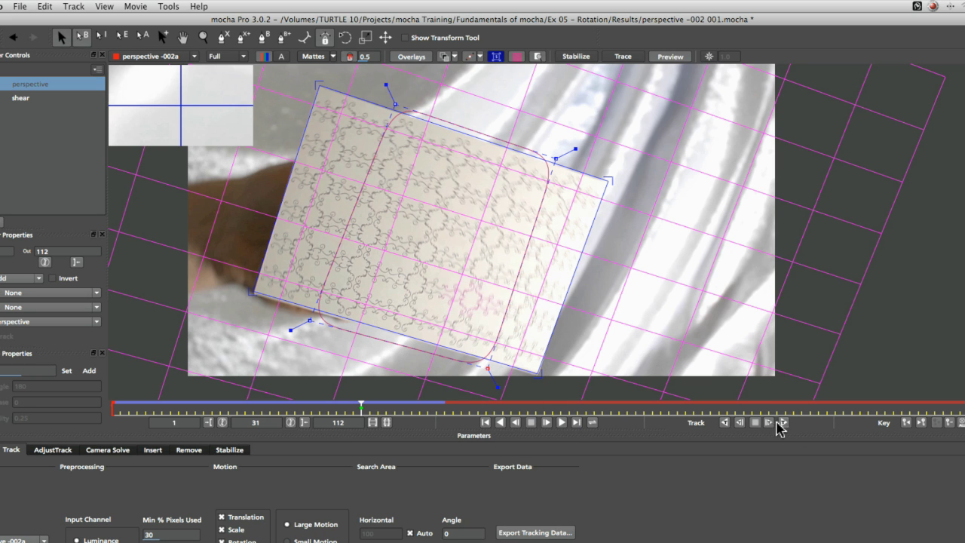
# Retrack the perspective layer forward from frame 31, stopping at frame 34
pyautogui.click(769, 423)
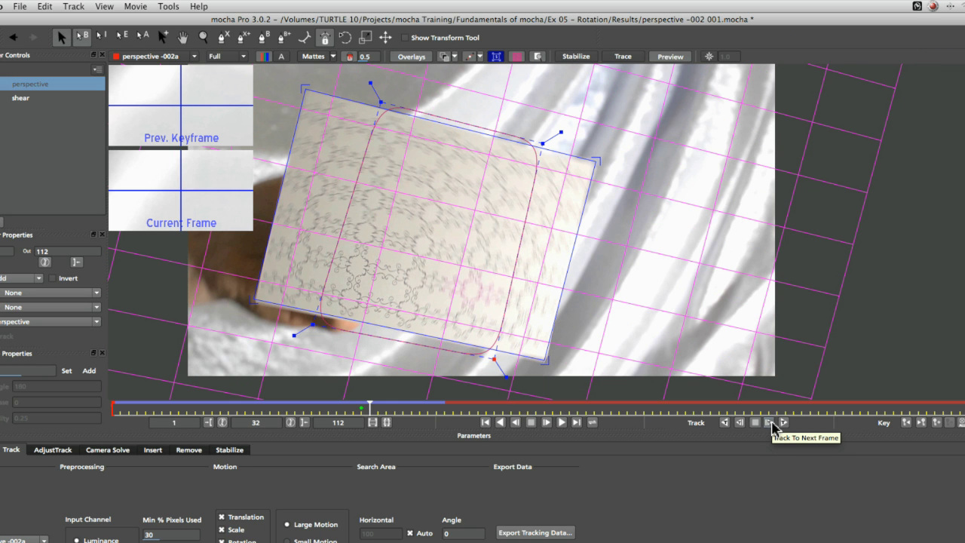
pyautogui.click(782, 423)
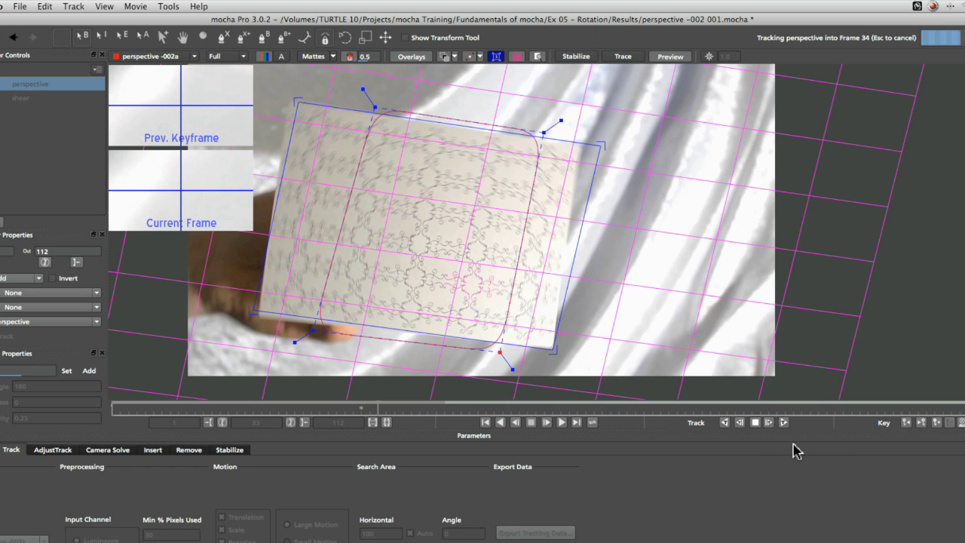
pyautogui.press('Escape')
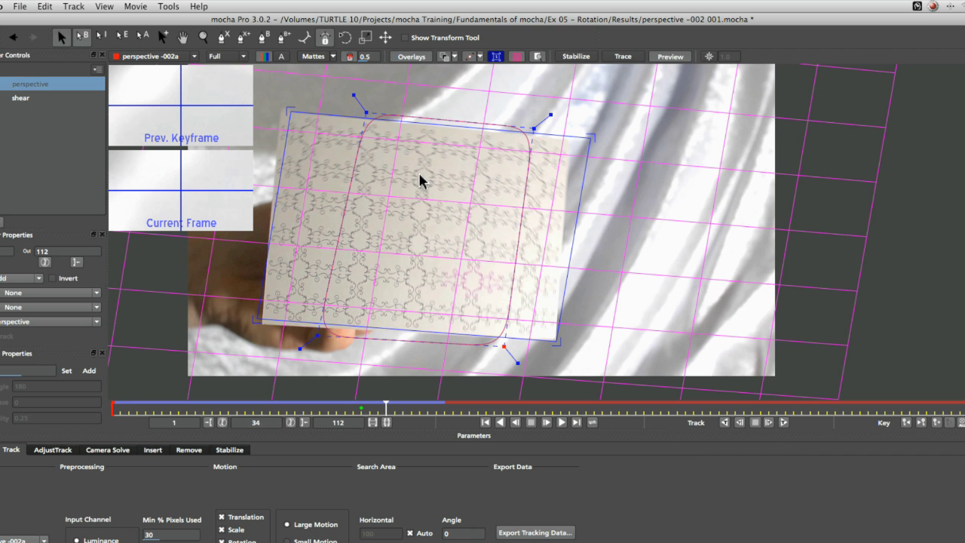
# Delete the perspective layer's bad keyframes 32–41 in the Dope Sheet
pyautogui.moveTo(379, 408); pyautogui.dragTo(354, 408)
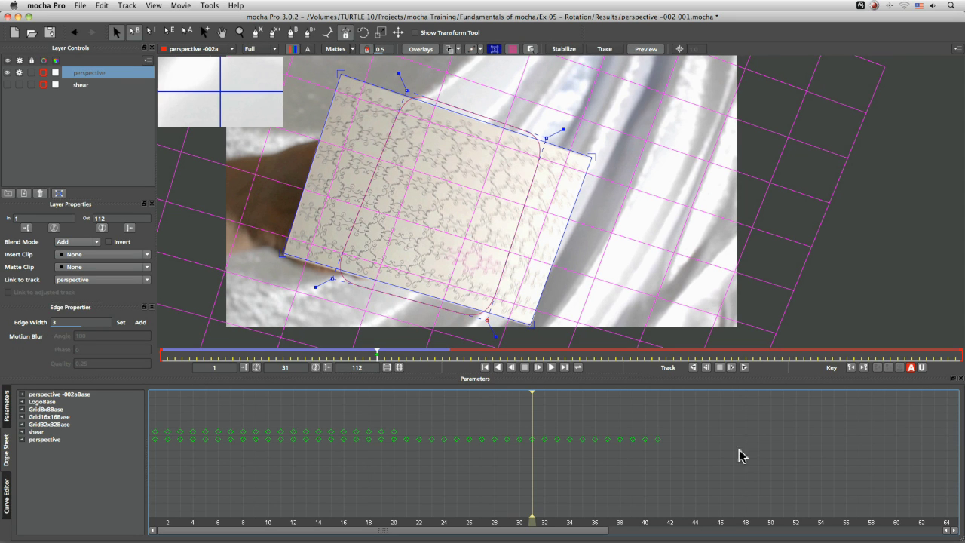
pyautogui.moveTo(708, 482); pyautogui.dragTo(542, 426)
pyautogui.press('Delete')
# Track forward from frame 31, then back on frame 31 set Min % Pixels Used to 60
pyautogui.click(9, 415)
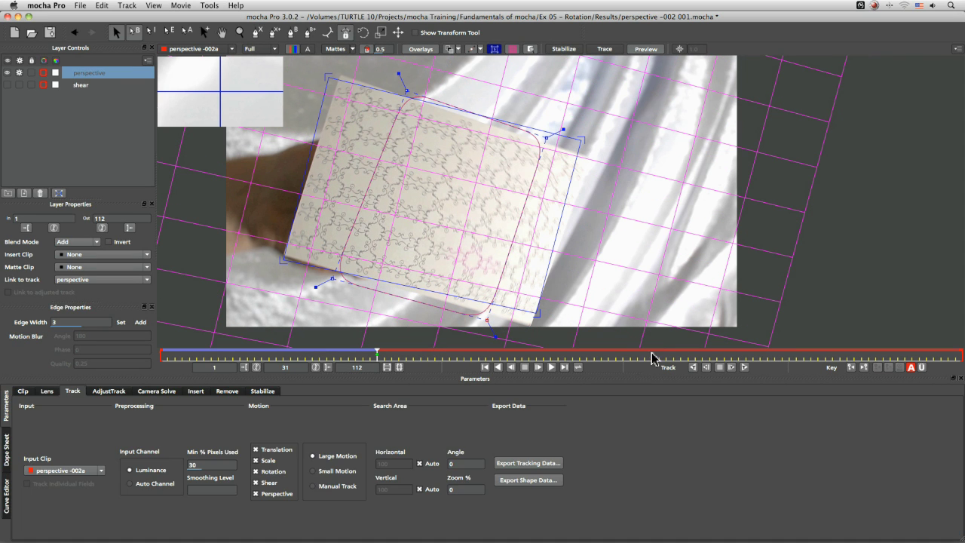
pyautogui.click(725, 370)
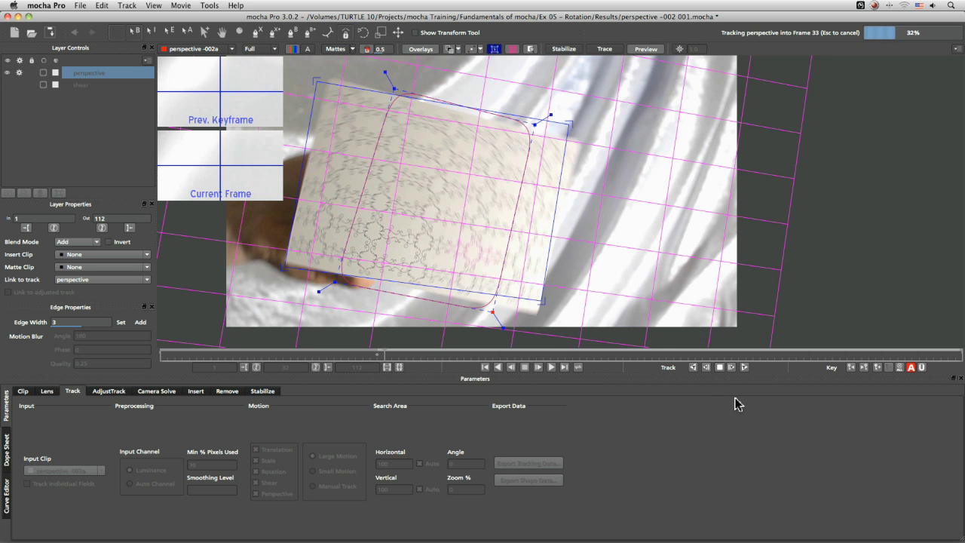
pyautogui.moveTo(394, 354); pyautogui.dragTo(377, 354)
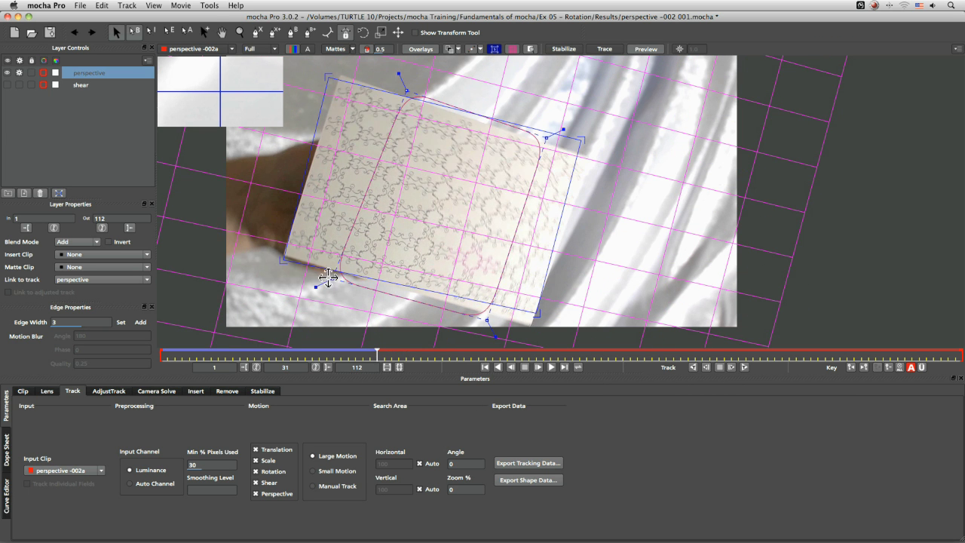
pyautogui.doubleClick(209, 463)
pyautogui.write('40')
pyautogui.doubleClick(205, 465)
pyautogui.write('74')
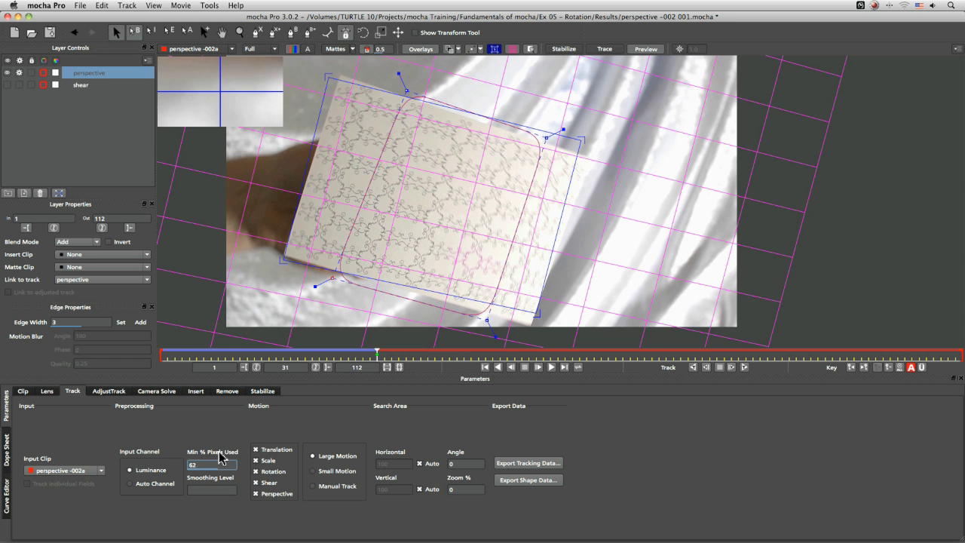
pyautogui.press('Return')
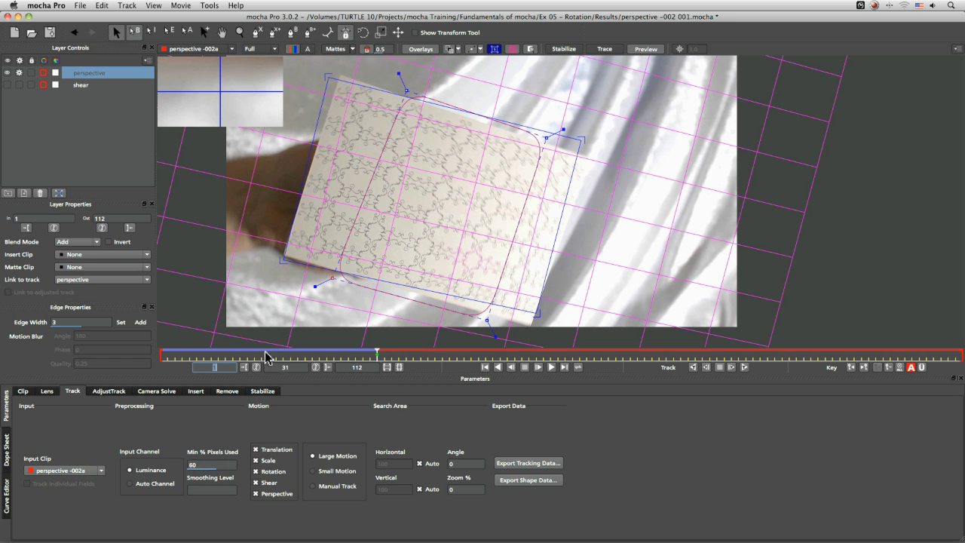
# Set search Angle to 8, then realign the surface's bottom, right and left corners at the clip start
pyautogui.click(454, 462)
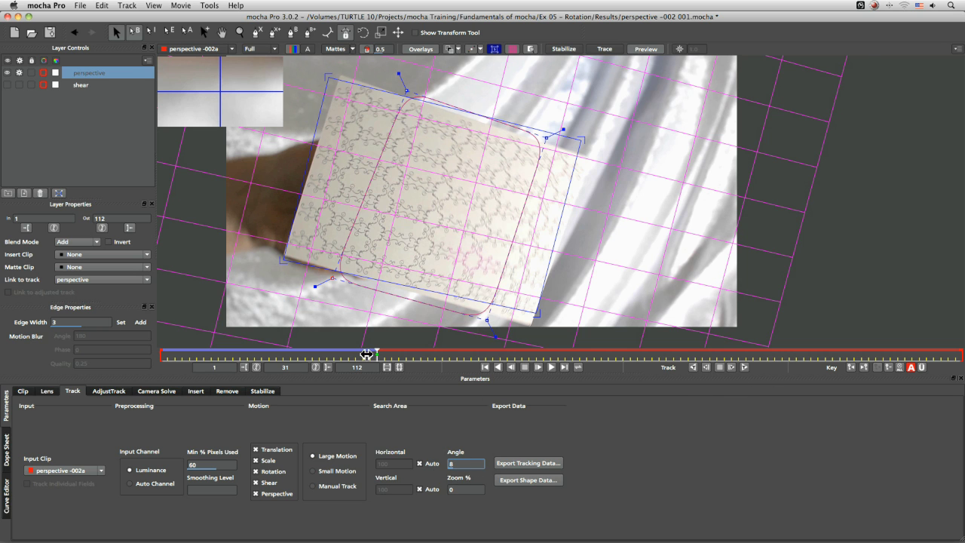
pyautogui.moveTo(376, 354); pyautogui.dragTo(130, 369)
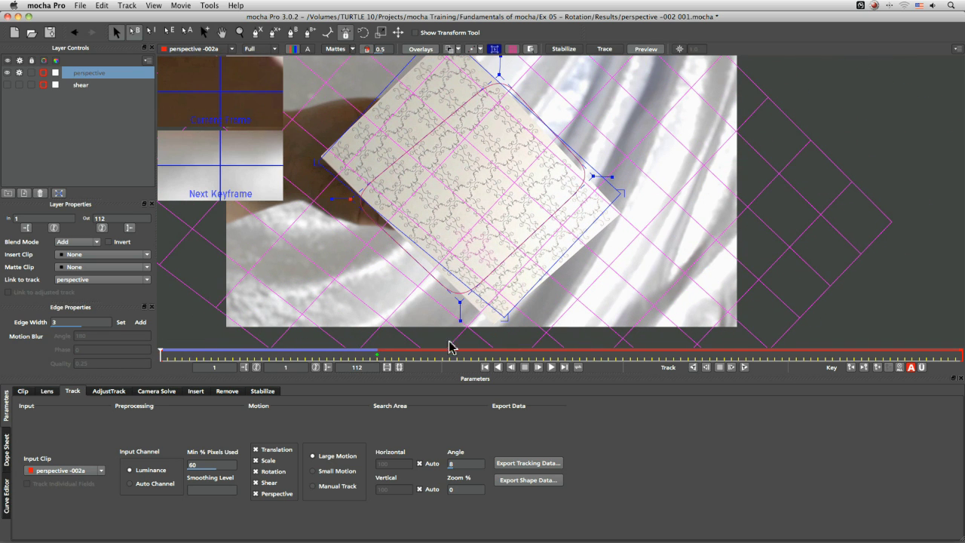
pyautogui.moveTo(503, 317); pyautogui.dragTo(495, 321)
pyautogui.moveTo(631, 193); pyautogui.dragTo(621, 213)
pyautogui.moveTo(334, 150); pyautogui.dragTo(321, 156)
# Align the surface's top corner, refine the bottom corner, and scrub forward to check the fit
pyautogui.moveTo(454, 190); pyautogui.dragTo(437, 70)
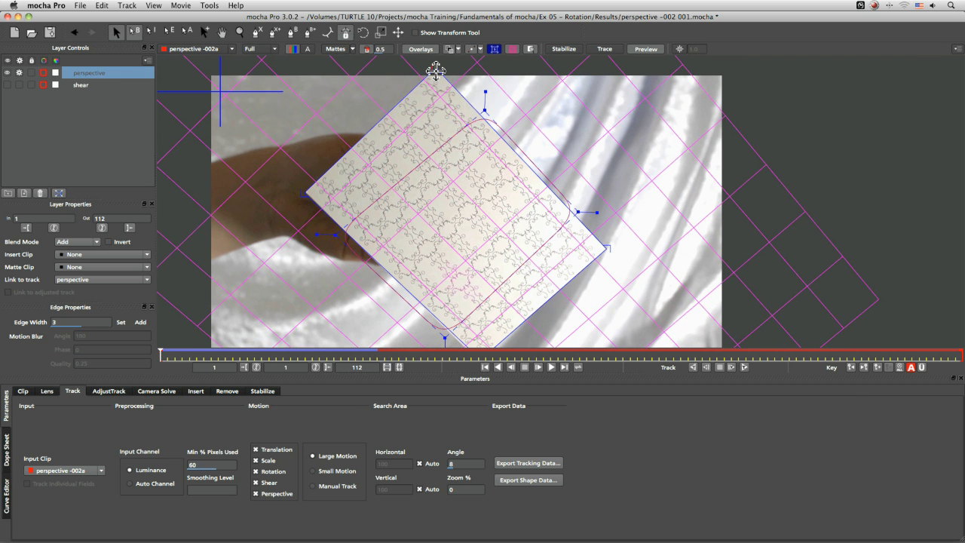
pyautogui.press('x')
pyautogui.moveTo(542, 272); pyautogui.dragTo(546, 236)
pyautogui.moveTo(483, 305); pyautogui.dragTo(473, 310)
pyautogui.moveTo(262, 358); pyautogui.dragTo(372, 360)
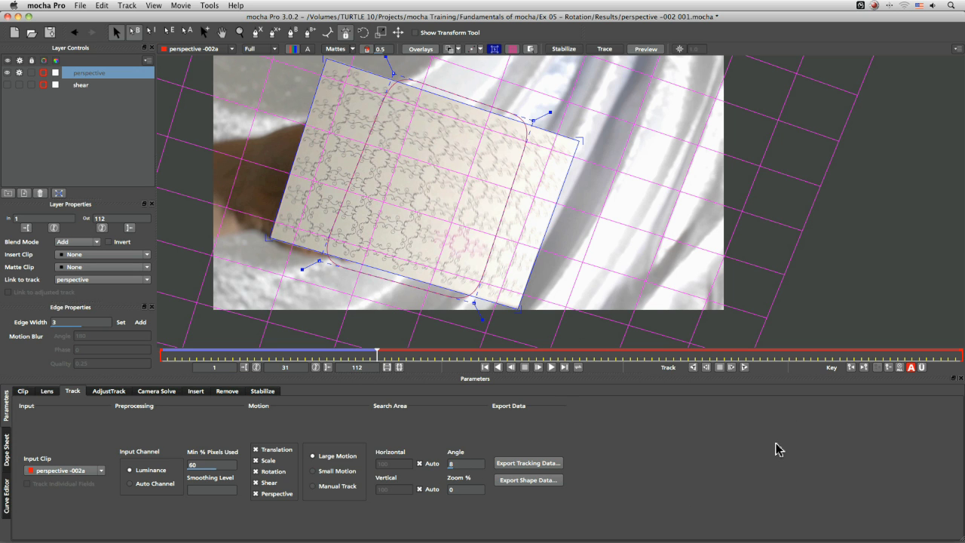
# Track the perspective layer forward, stopping at frame 37, and return to frame 35
pyautogui.click(731, 367)
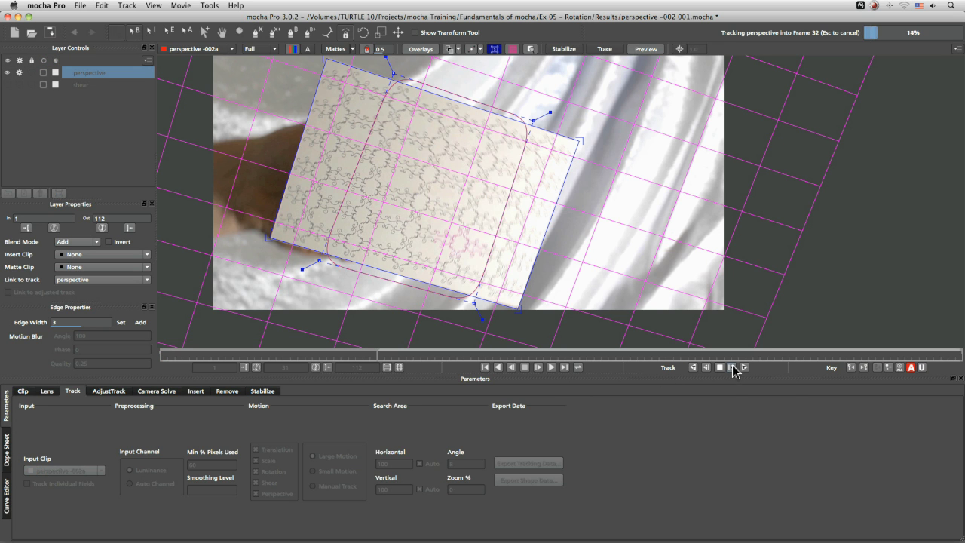
pyautogui.click(744, 368)
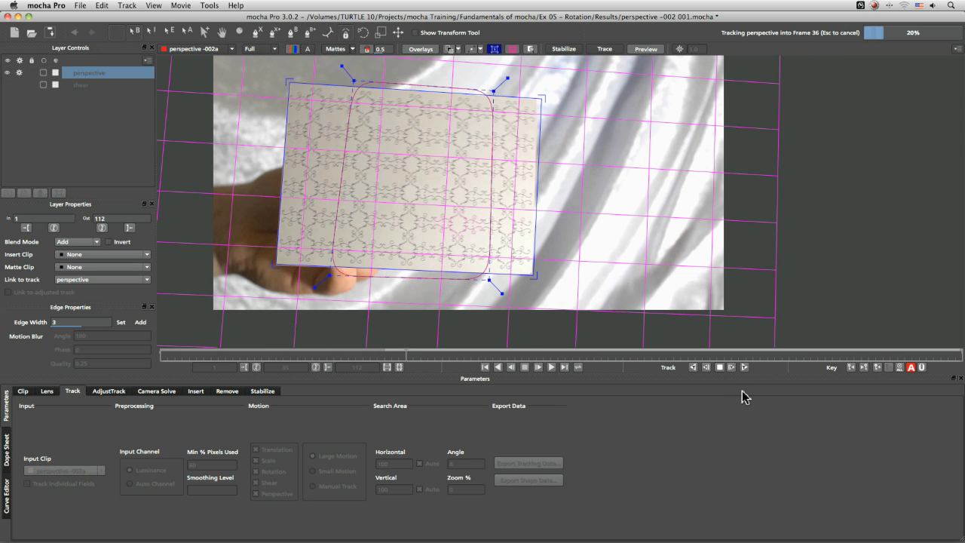
pyautogui.press('Escape')
pyautogui.moveTo(416, 354); pyautogui.dragTo(390, 357)
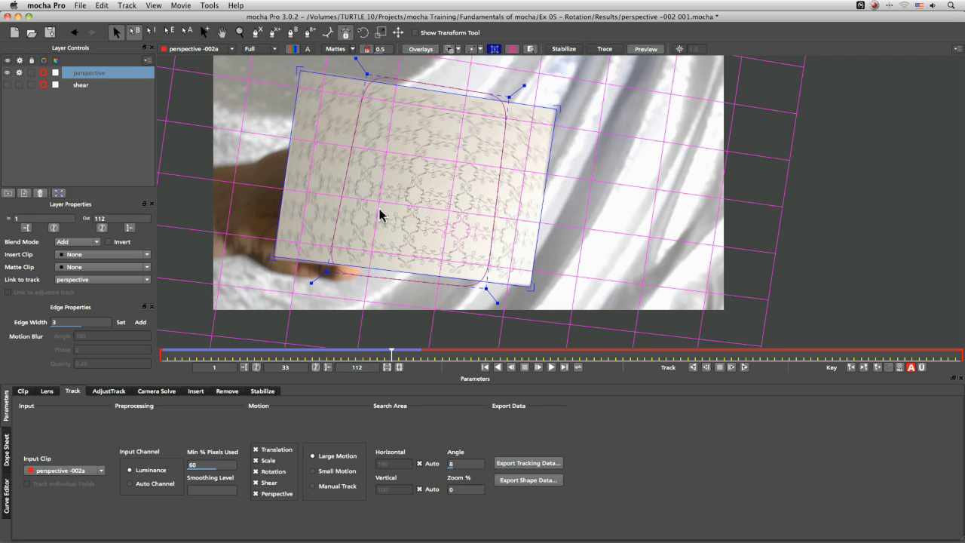
# Pull the shape's top-left and top-right points down inside the card, show the surface, and resume tracking
pyautogui.moveTo(366, 78); pyautogui.dragTo(397, 160)
pyautogui.press('super+z')
pyautogui.moveTo(364, 72); pyautogui.dragTo(355, 147)
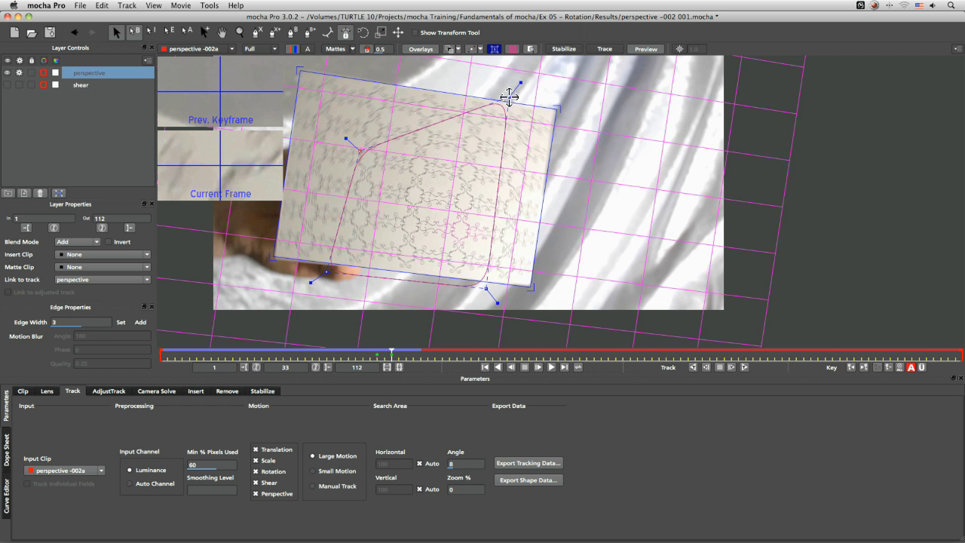
pyautogui.moveTo(502, 96); pyautogui.dragTo(502, 170)
pyautogui.press('super+z')
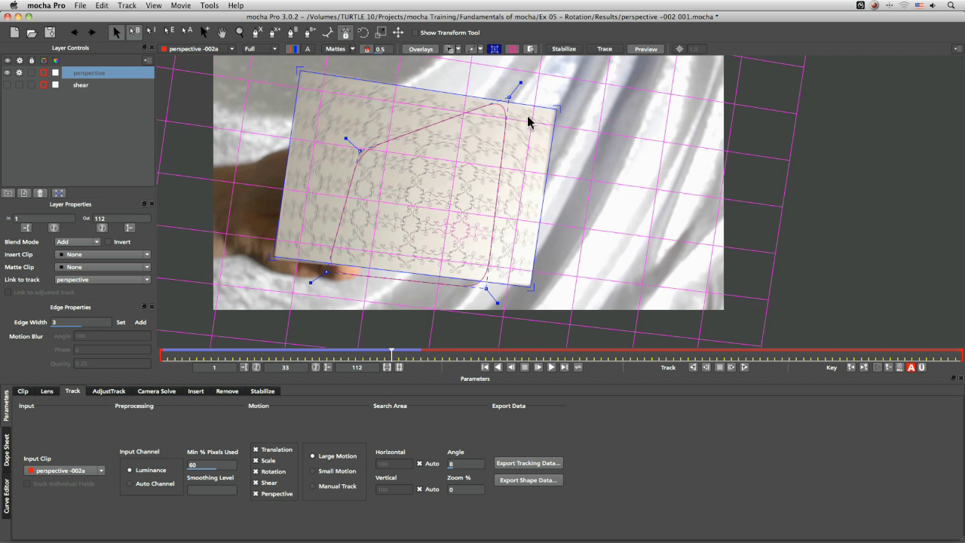
pyautogui.moveTo(508, 100); pyautogui.dragTo(495, 169)
pyautogui.click(495, 50)
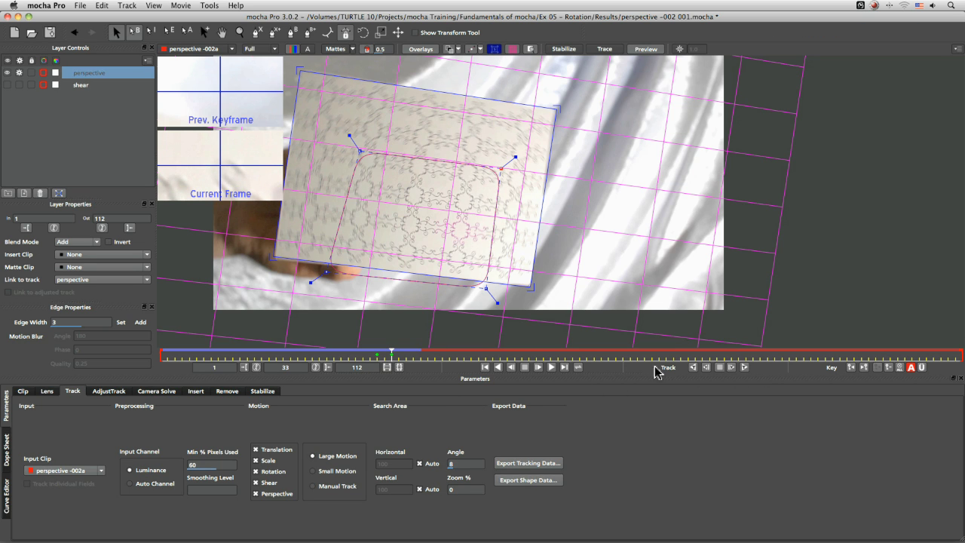
pyautogui.click(743, 369)
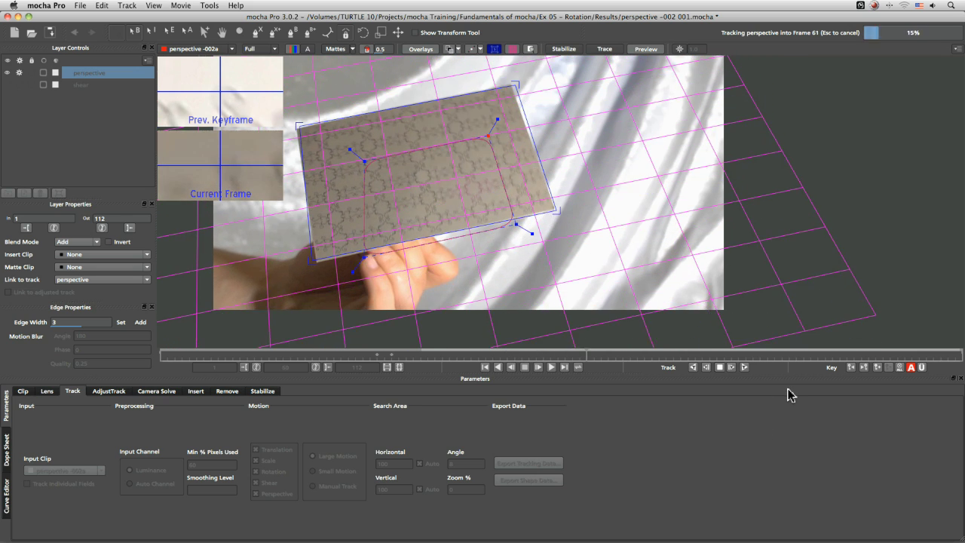
# Pause and resume the forward track until frame 112, then jump back to frame 39
pyautogui.press('Escape')
pyautogui.press('t')
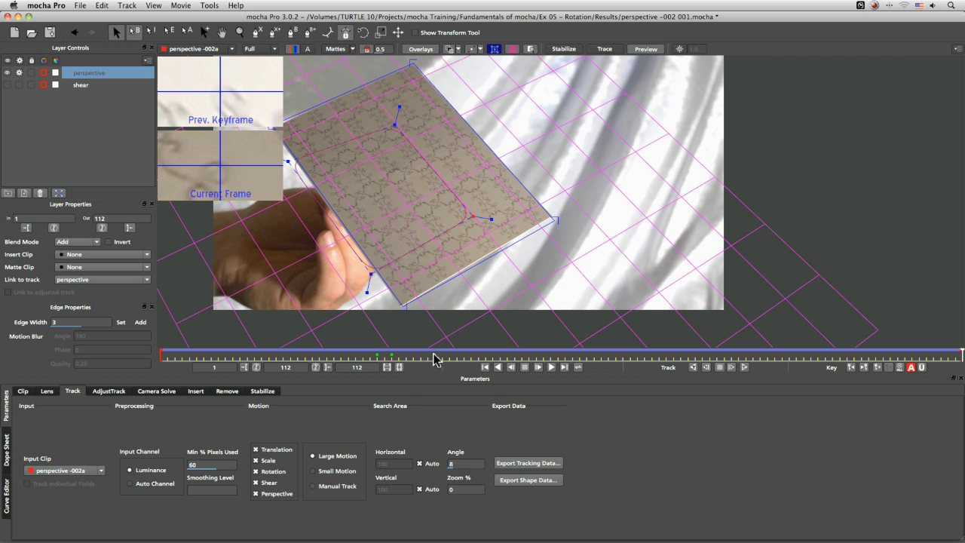
pyautogui.click(441, 352)
# Re-track the perspective layer forward from frame 34, then review back to frame 31
pyautogui.moveTo(438, 359); pyautogui.dragTo(386, 358)
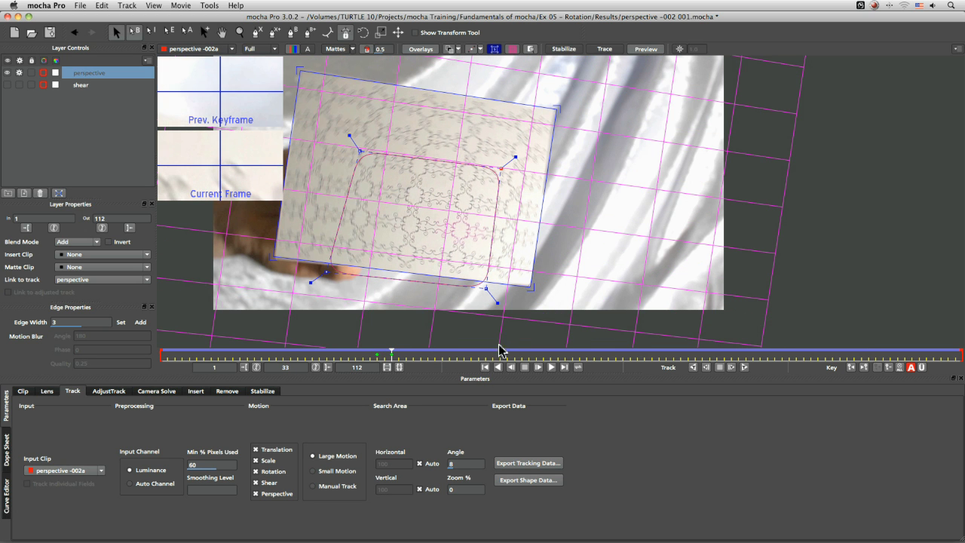
pyautogui.click(551, 367)
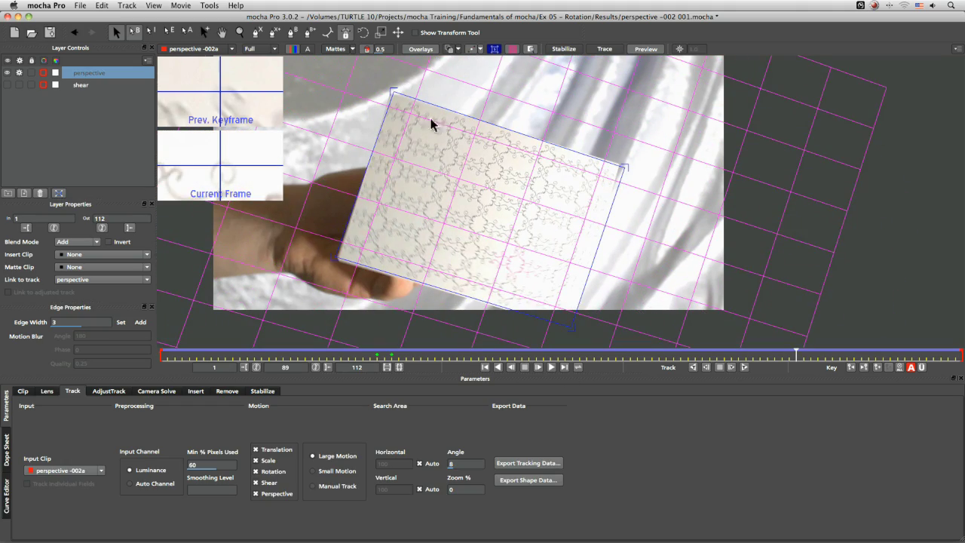
pyautogui.moveTo(524, 356); pyautogui.dragTo(387, 355)
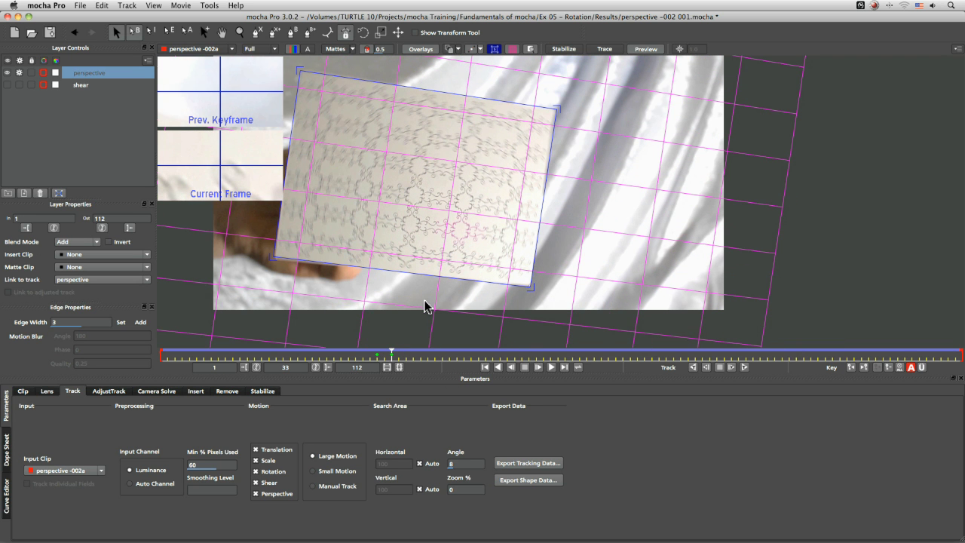
pyautogui.press('Left')
pyautogui.press('Left')
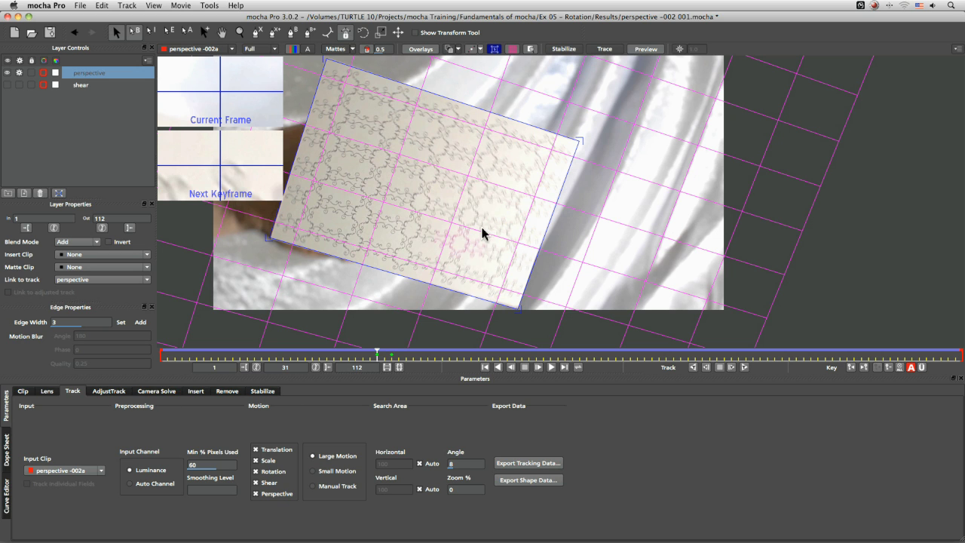
# In AdjustTrack at frame 35, drag the surface's top-right corner back onto the card
pyautogui.click(110, 390)
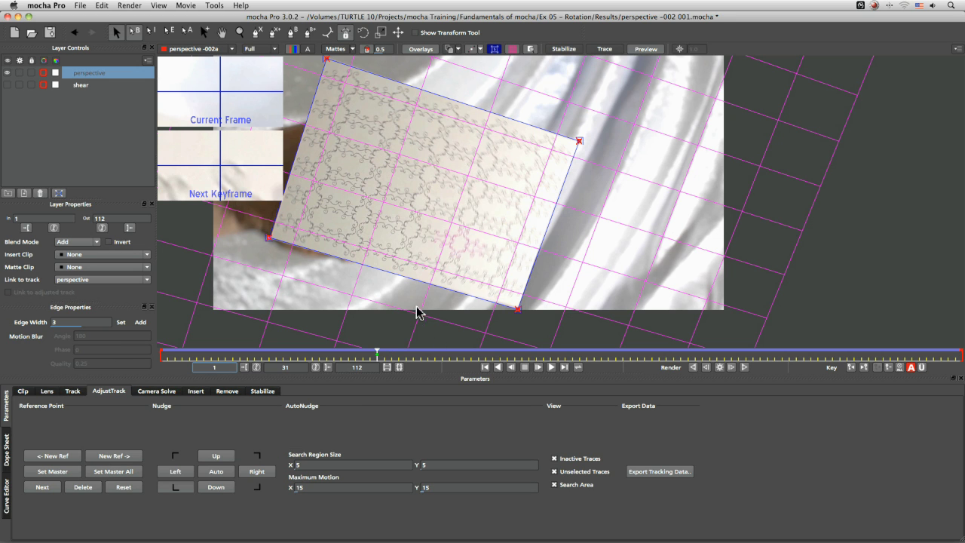
pyautogui.click(384, 361)
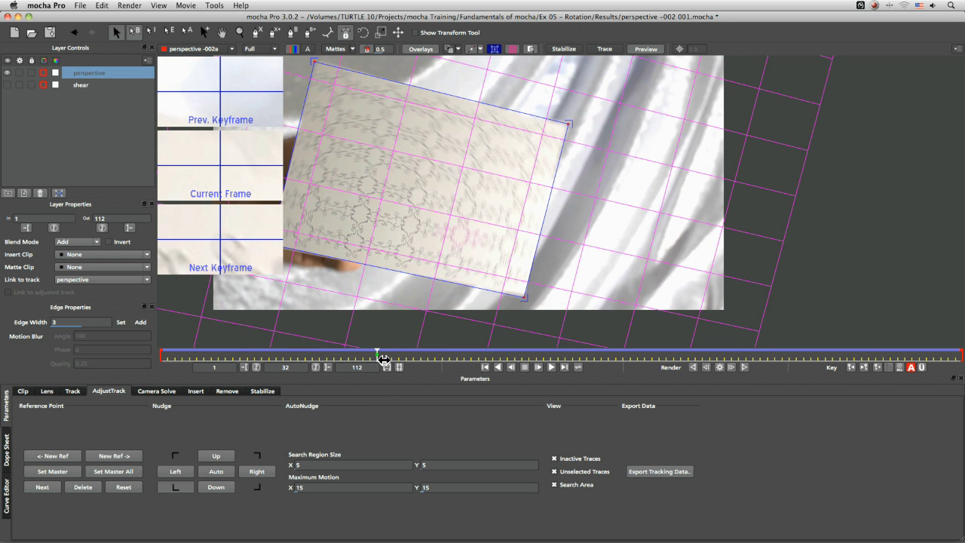
pyautogui.moveTo(384, 361); pyautogui.dragTo(406, 356)
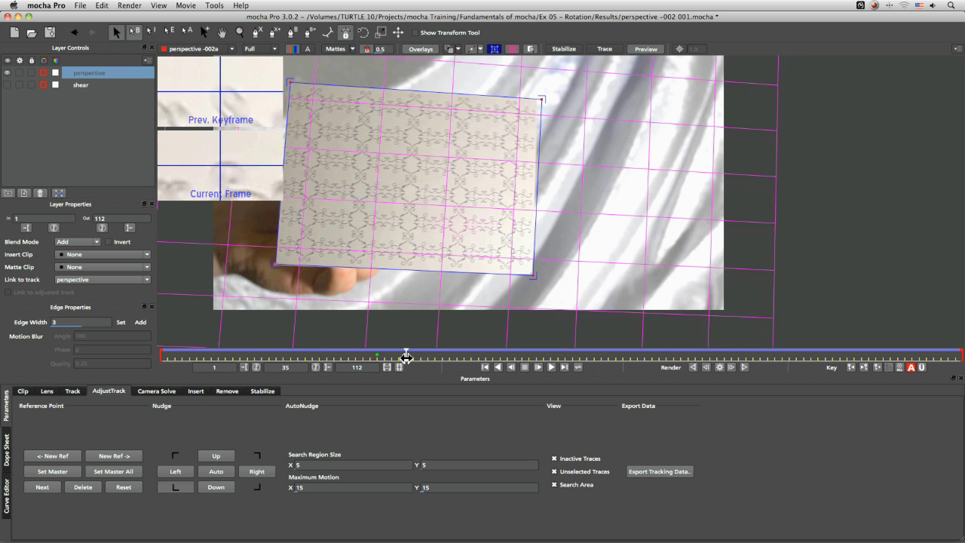
pyautogui.click(248, 459)
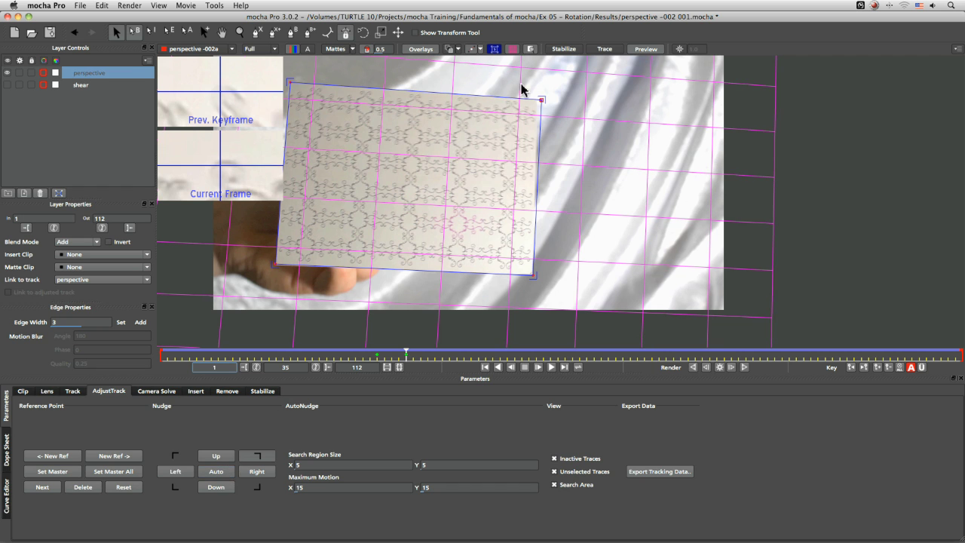
pyautogui.click(538, 98)
pyautogui.moveTo(538, 99); pyautogui.dragTo(537, 99)
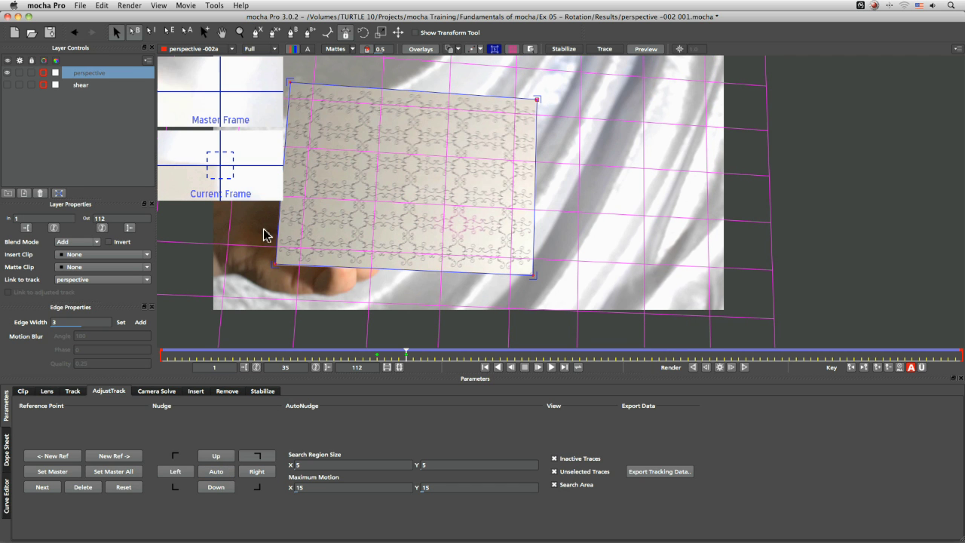
# Realign the bottom-left corner at frame 35 with Nudge Down and repeated Auto nudges
pyautogui.moveTo(273, 261); pyautogui.dragTo(274, 264)
pyautogui.click(218, 489)
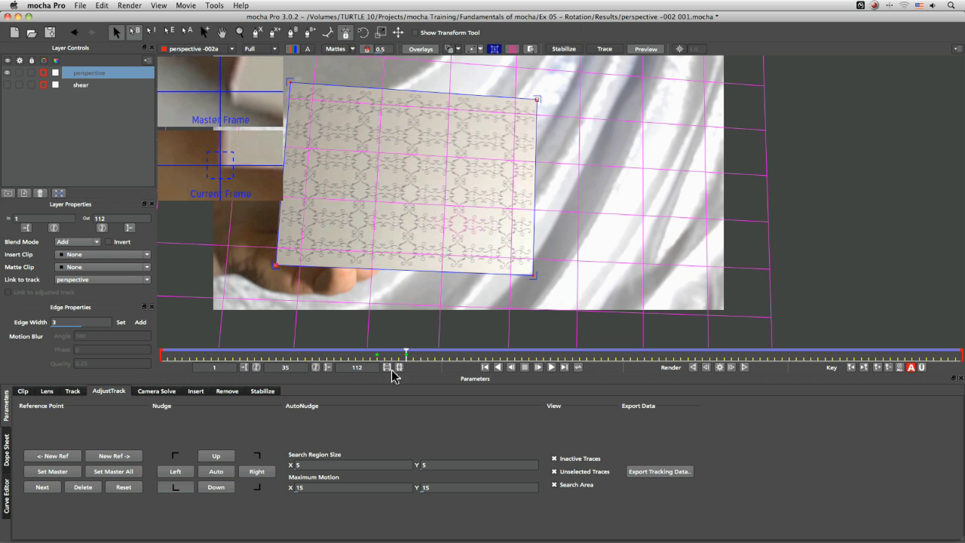
pyautogui.click(261, 490)
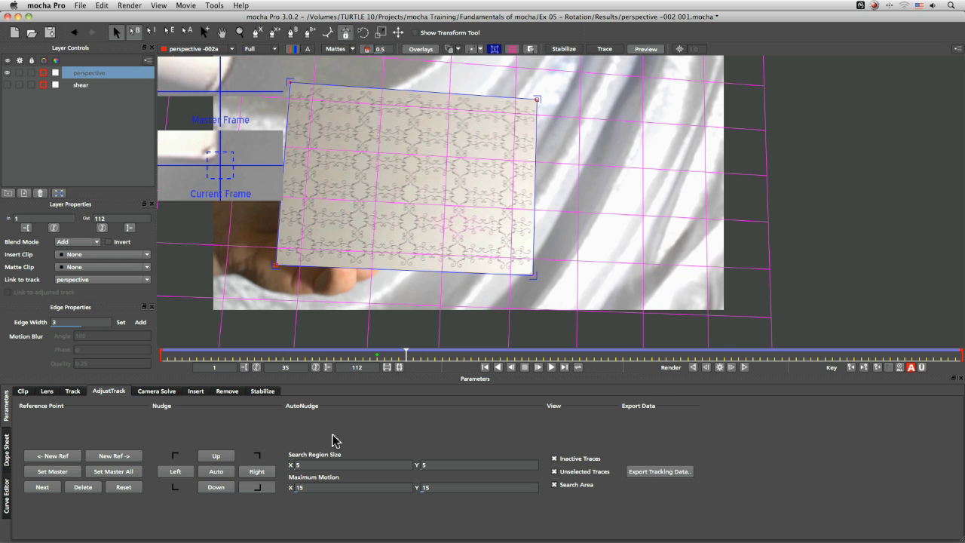
pyautogui.click(214, 475)
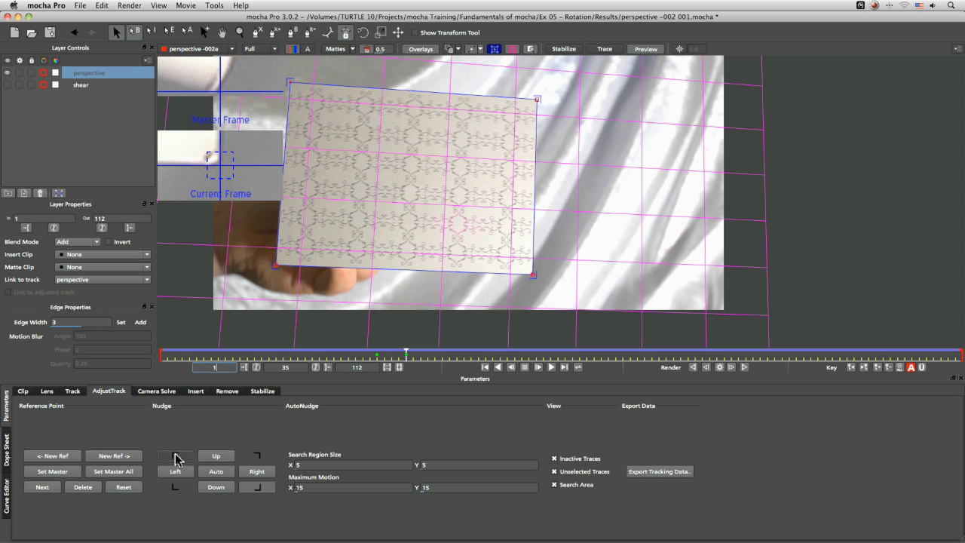
pyautogui.click(219, 473)
pyautogui.click(220, 472)
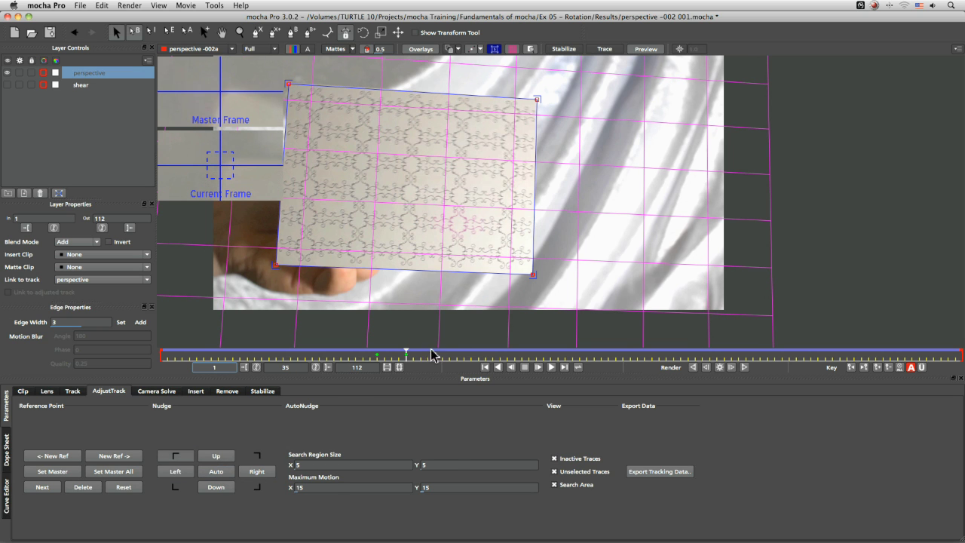
# Review the correction by stepping from frame 32 forward through the corrected frames
pyautogui.click(398, 360)
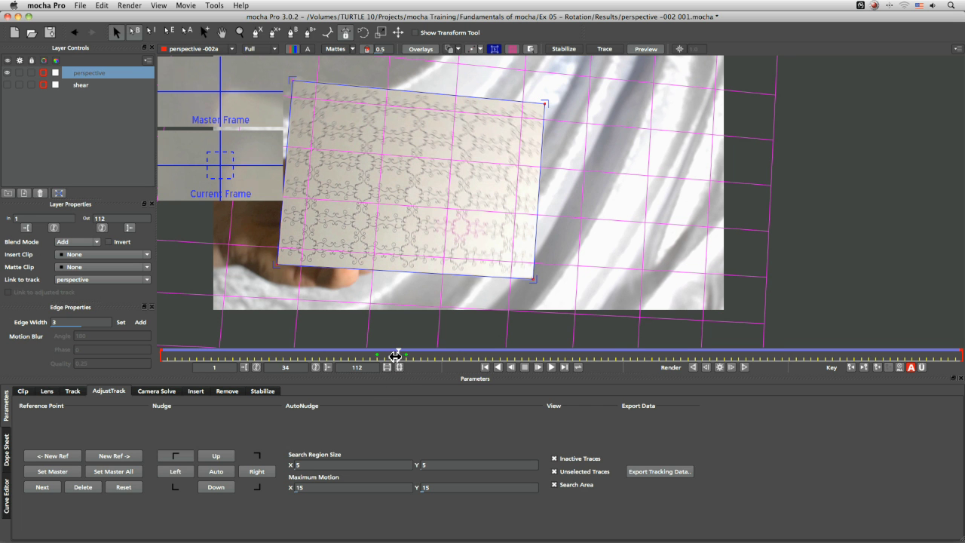
pyautogui.moveTo(394, 356); pyautogui.dragTo(377, 356)
pyautogui.press('Right')
pyautogui.press('Right')
pyautogui.press('Right')
pyautogui.press('Right')
pyautogui.press('Right')
pyautogui.press('Right')
pyautogui.press('Right')
pyautogui.press('Right')
pyautogui.press('Right')
pyautogui.press('Right')
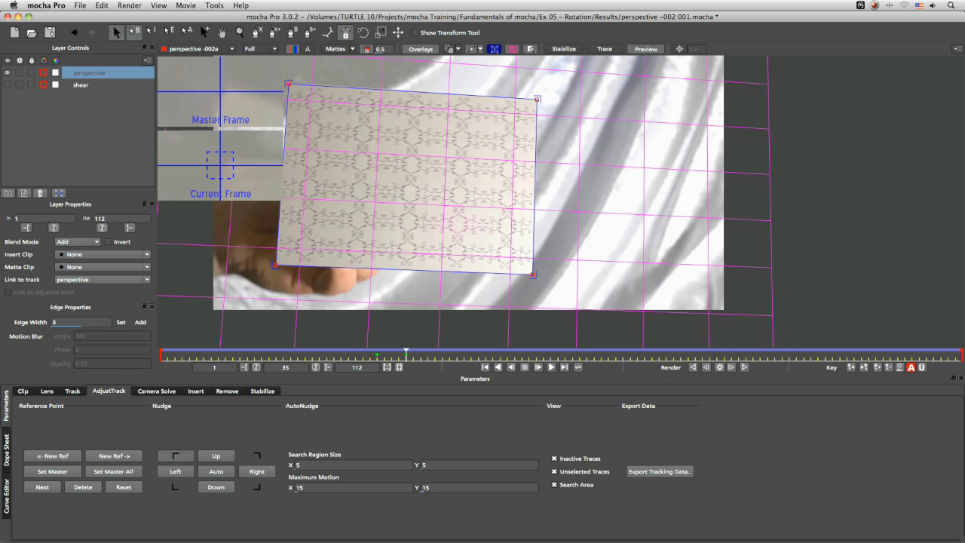
pyautogui.press('Right')
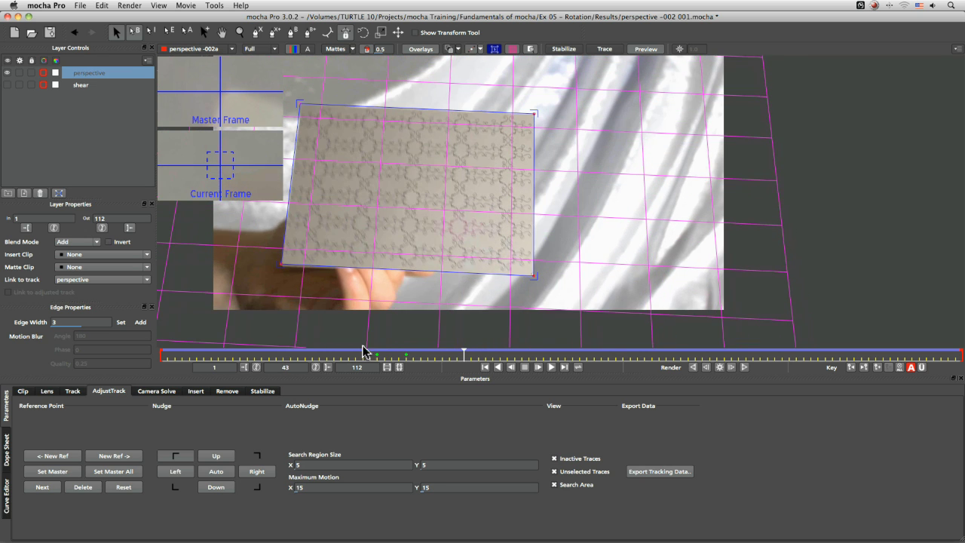
# Scrub frames 38–45, then Auto-nudge and adjust the bottom-left corner onto the card at frame 48
pyautogui.click(175, 487)
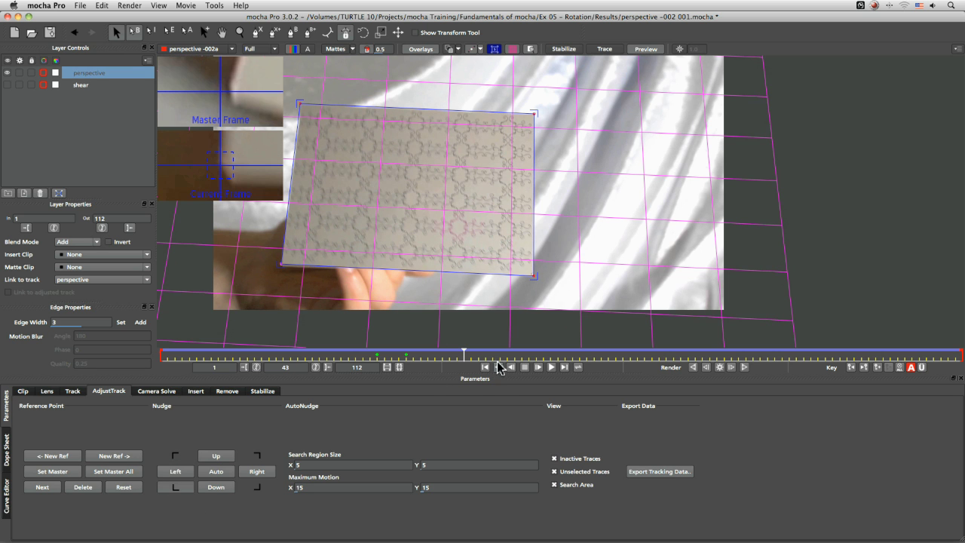
pyautogui.moveTo(459, 352); pyautogui.dragTo(428, 352)
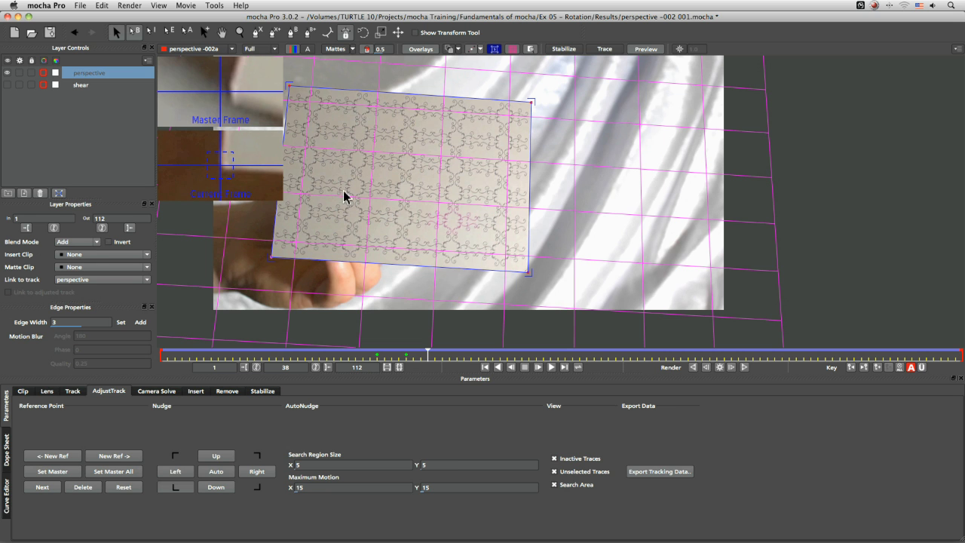
pyautogui.moveTo(427, 351)
pyautogui.mouseDown()
pyautogui.moveTo(502, 352)
pyautogui.moveTo(438, 355)
pyautogui.mouseUp()
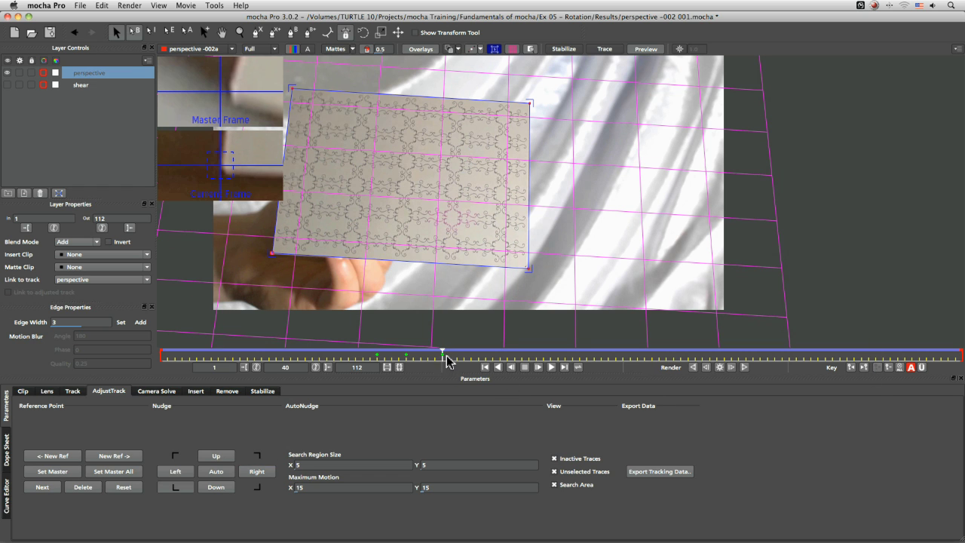
pyautogui.moveTo(448, 356); pyautogui.dragTo(499, 354)
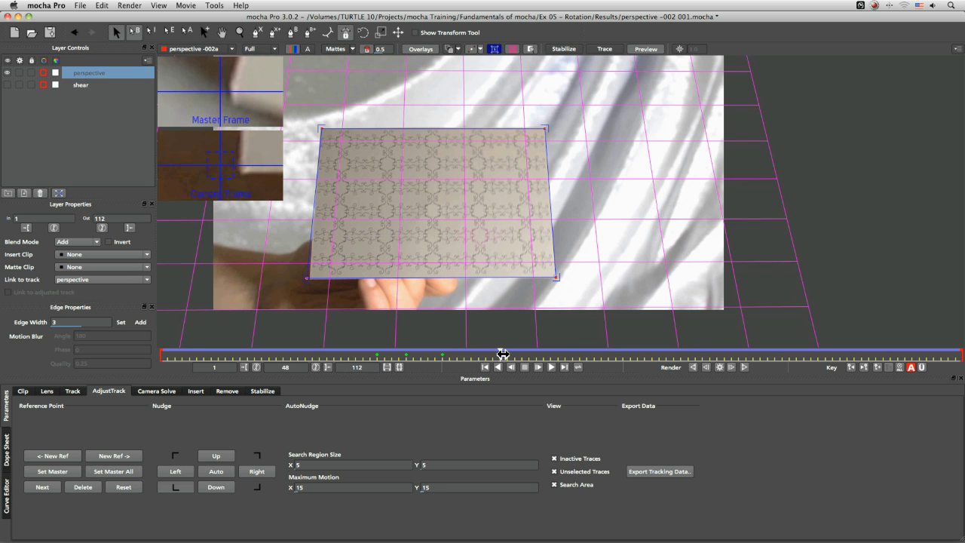
pyautogui.click(232, 472)
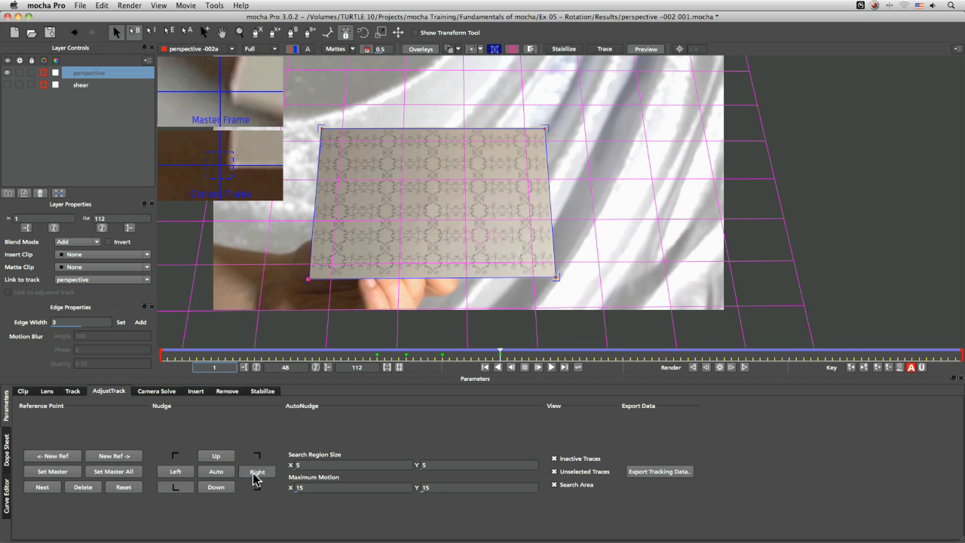
pyautogui.moveTo(309, 278); pyautogui.dragTo(309, 279)
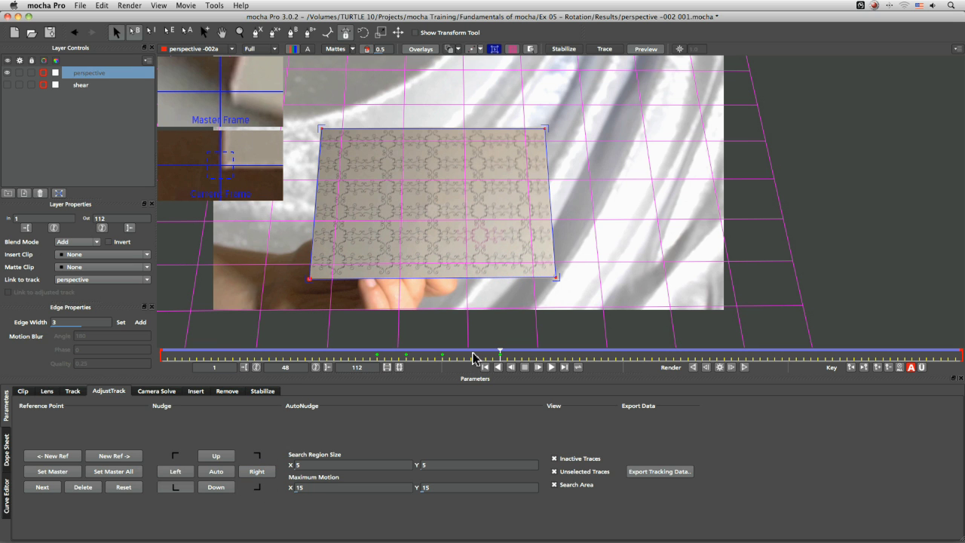
# Review the track around frame 48 through frames 80–100 and play it backward
pyautogui.moveTo(487, 355); pyautogui.dragTo(659, 352)
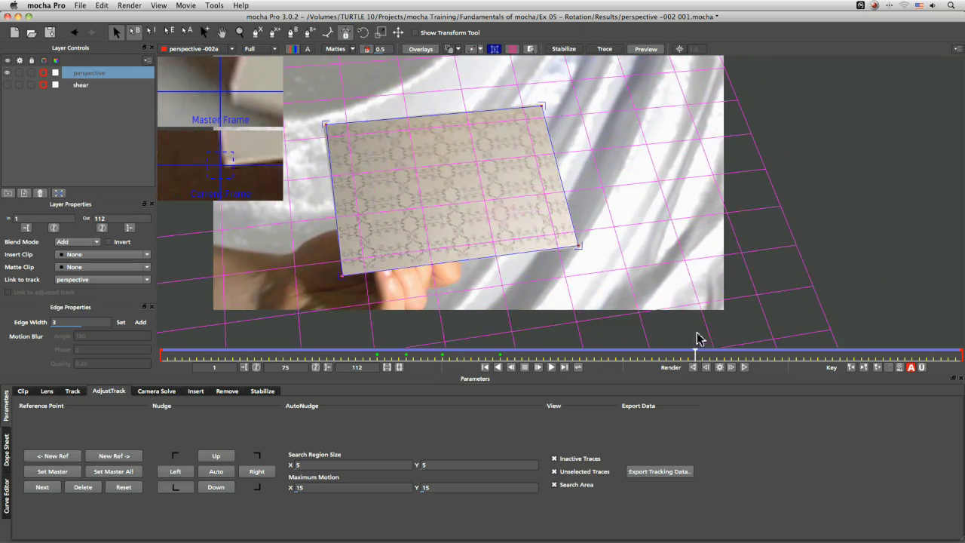
pyautogui.moveTo(736, 337); pyautogui.dragTo(697, 354)
pyautogui.click(511, 367)
# Check the track near the clip's end and save perspective -002 001.mocha
pyautogui.moveTo(770, 348); pyautogui.dragTo(551, 377)
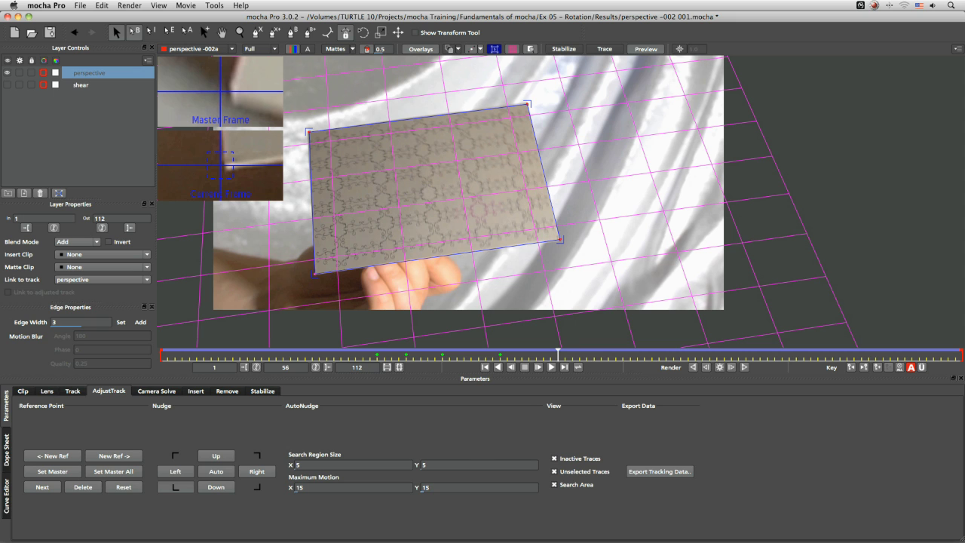
pyautogui.press('super+s')
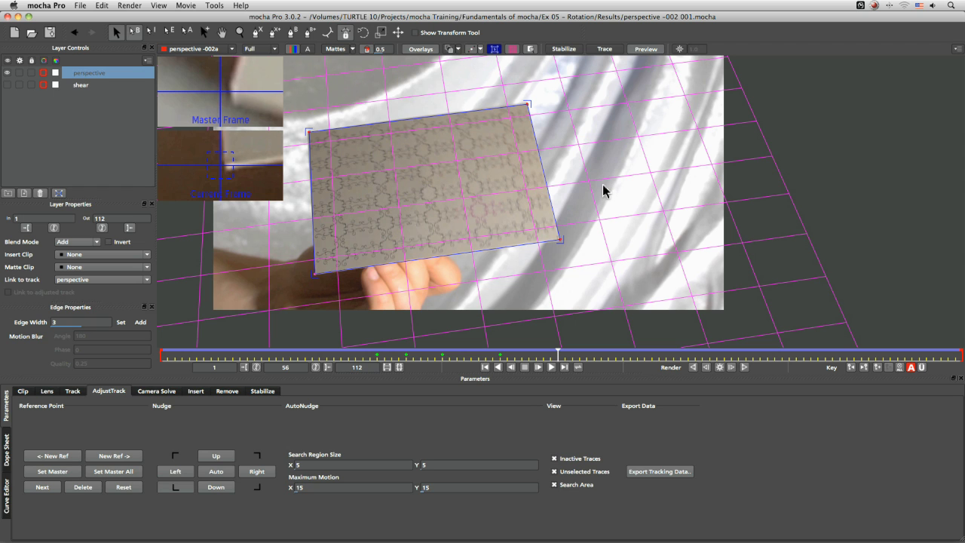
pyautogui.click(72, 391)
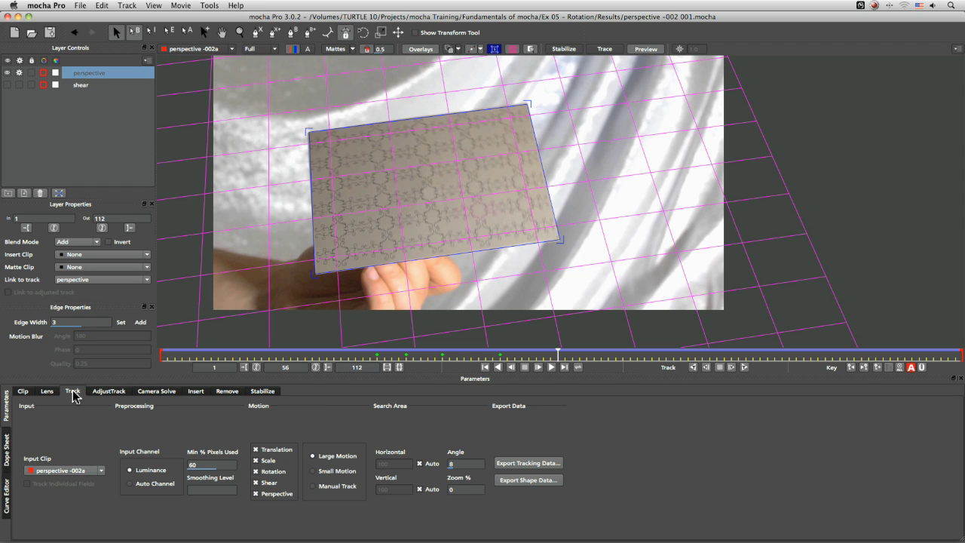